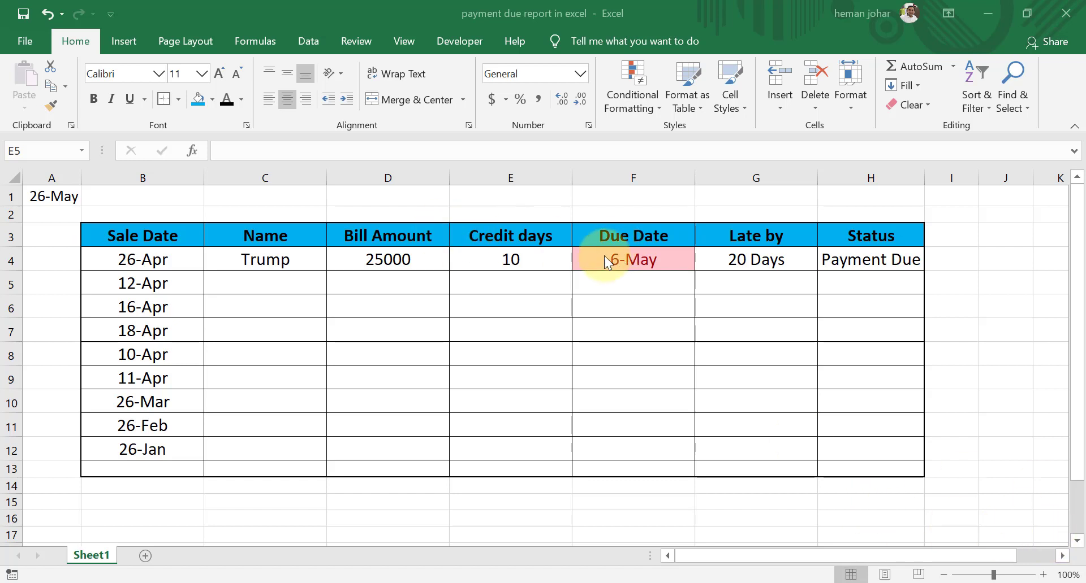
# - Inspect the first sale's date and its Due Date, Late by and Status formulas
pyautogui.click(140, 263)
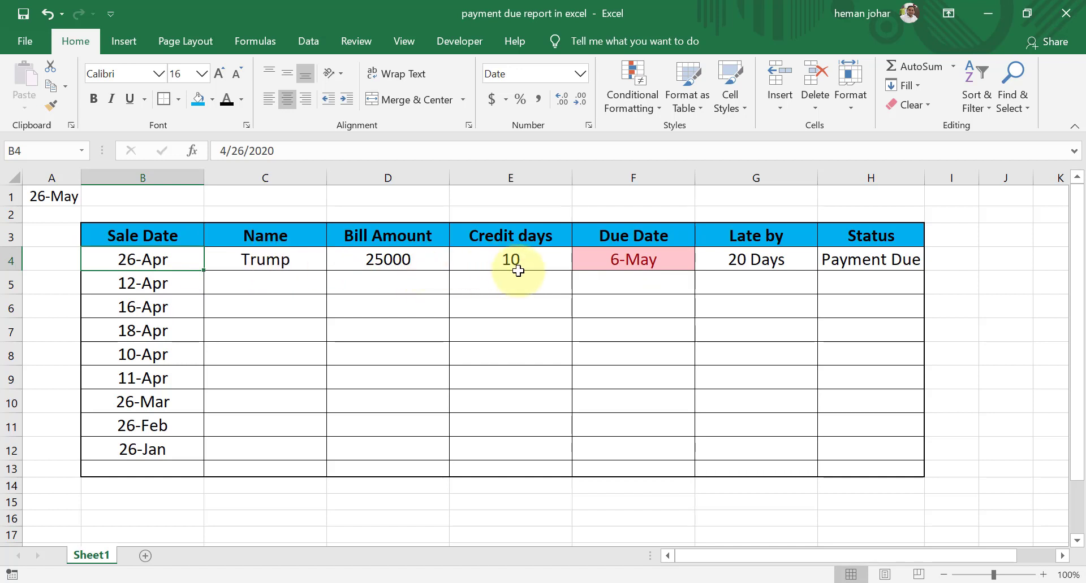
pyautogui.click(638, 259)
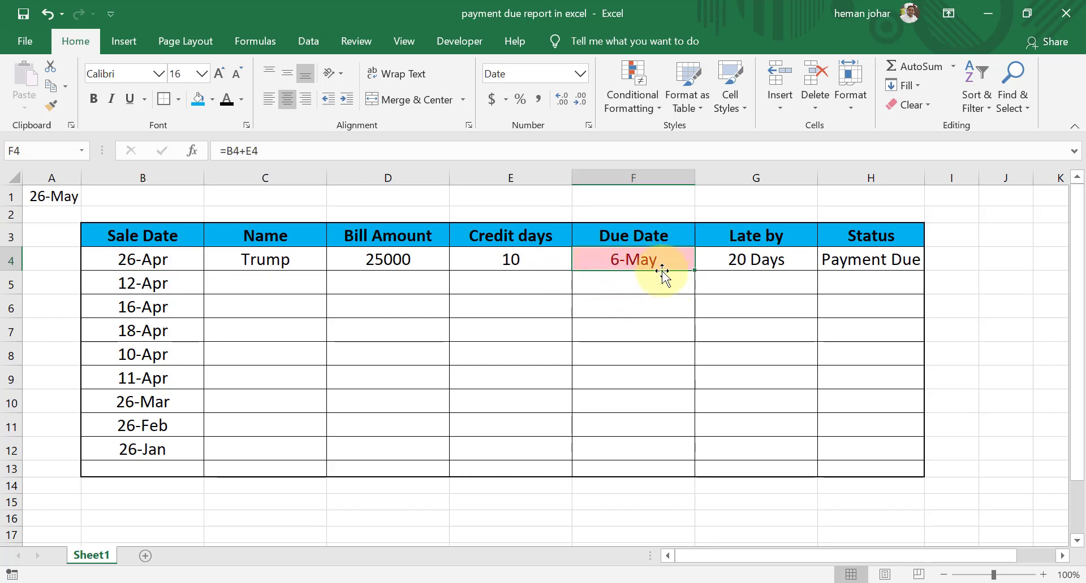
pyautogui.click(752, 269)
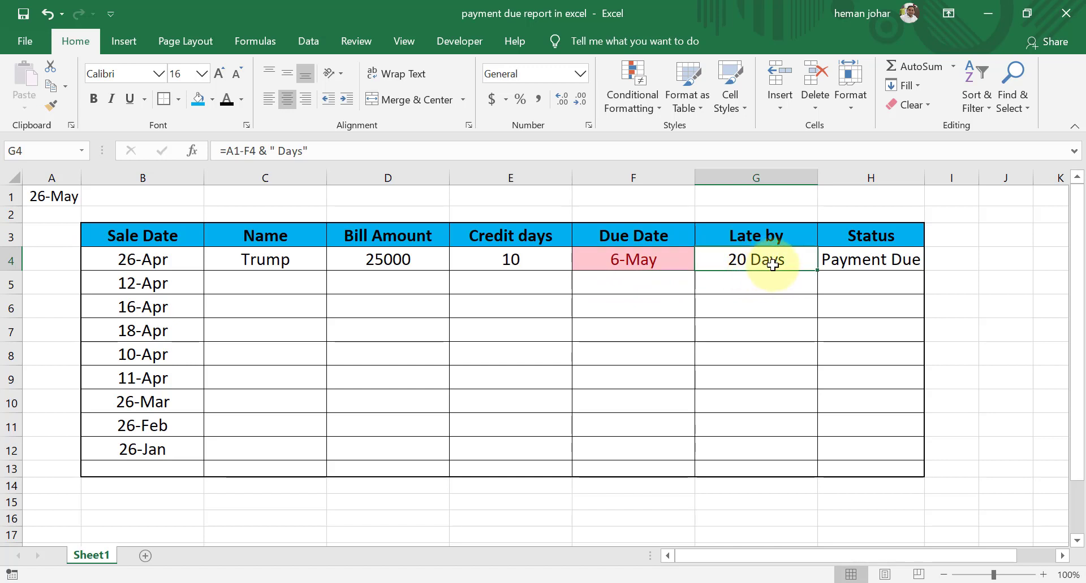
pyautogui.click(849, 273)
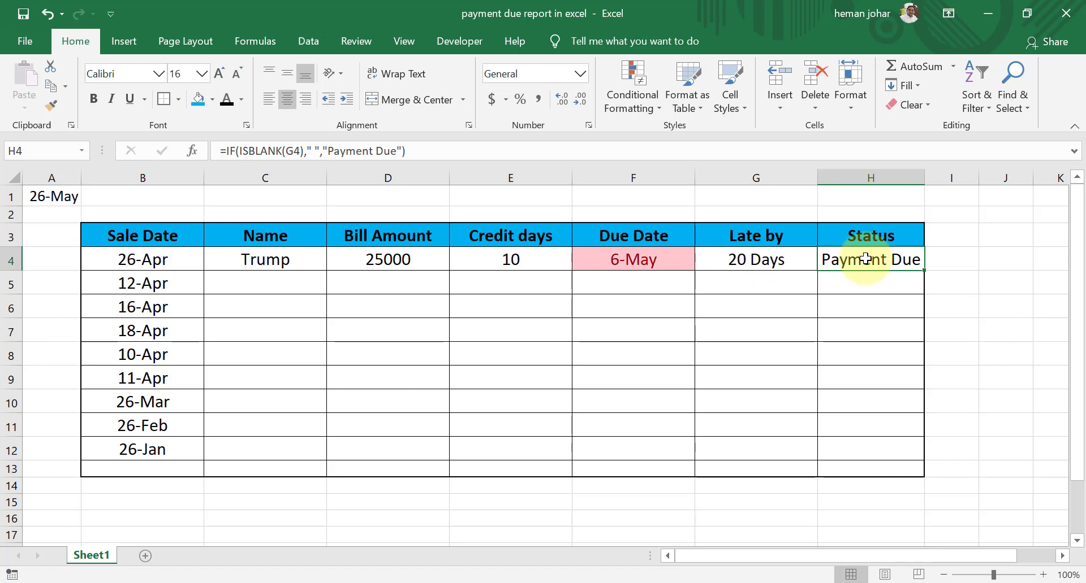
# - Set the first sale's credit days in E4 to 15 and check the recalculated due date and Late by
pyautogui.click(513, 261)
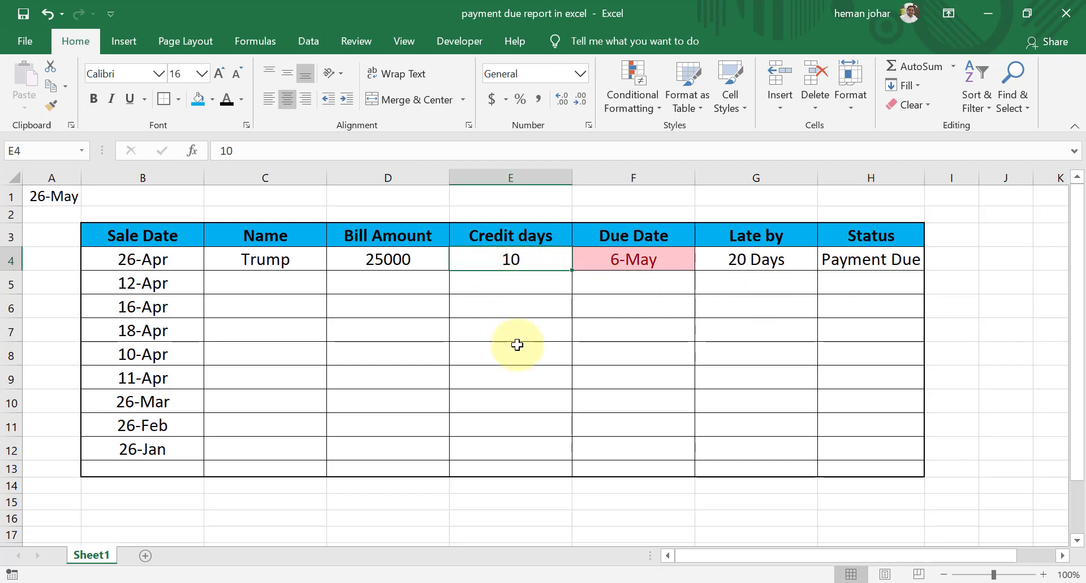
pyautogui.write('1')
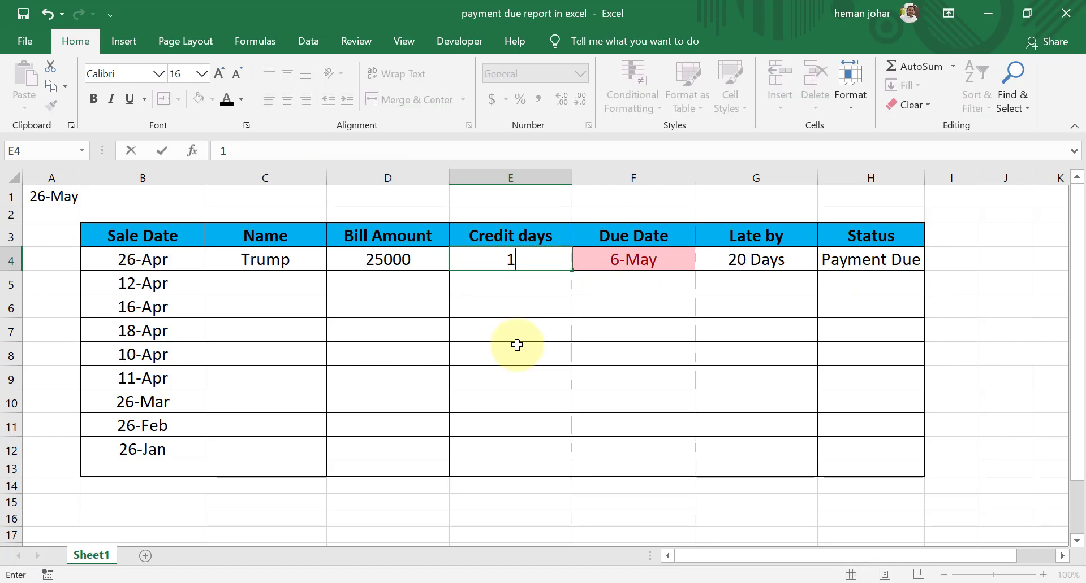
pyautogui.write('5')
pyautogui.press('Return')
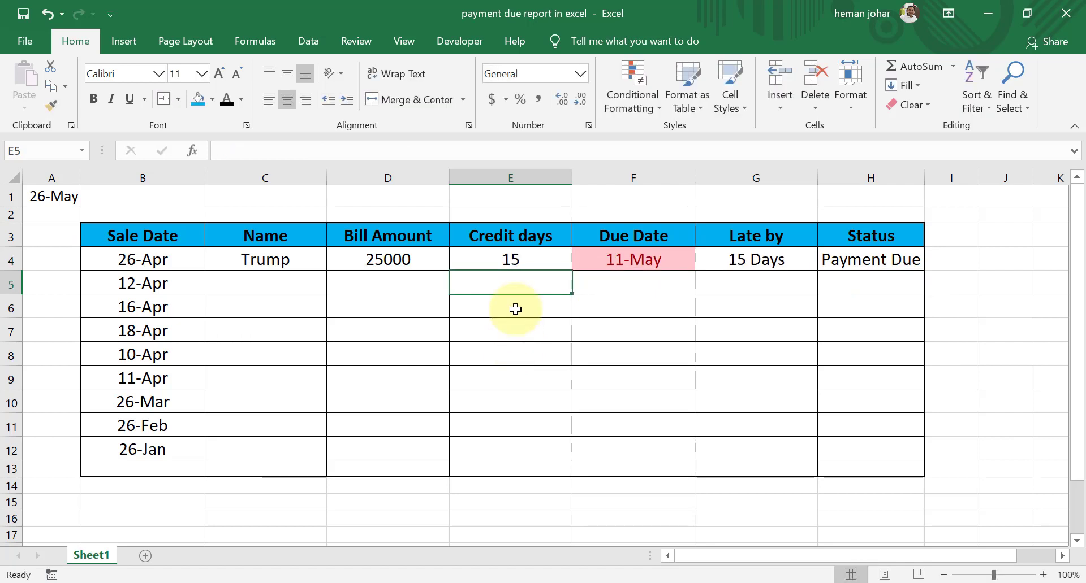
pyautogui.click(649, 263)
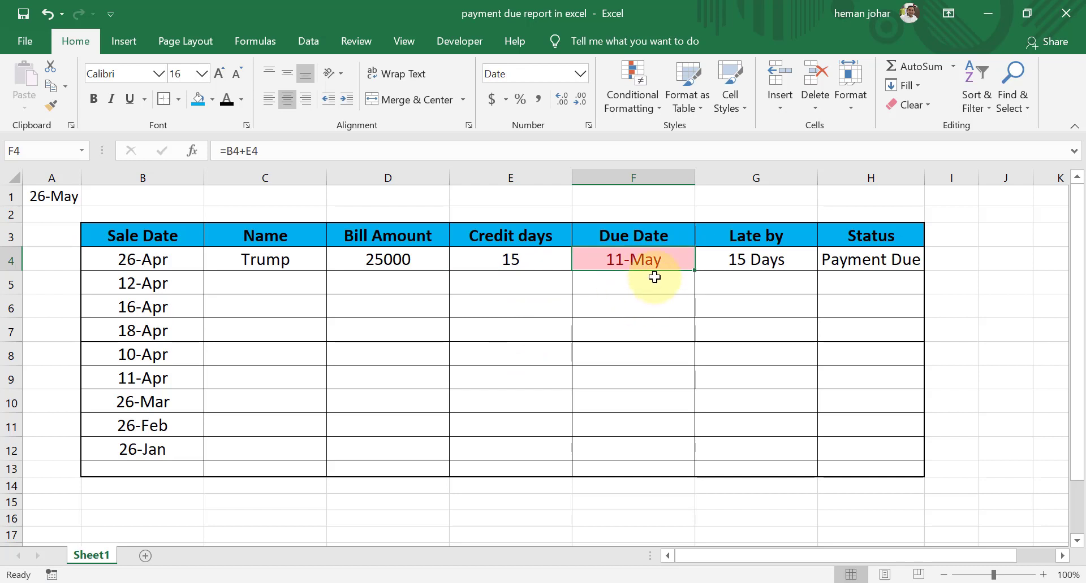
pyautogui.click(754, 262)
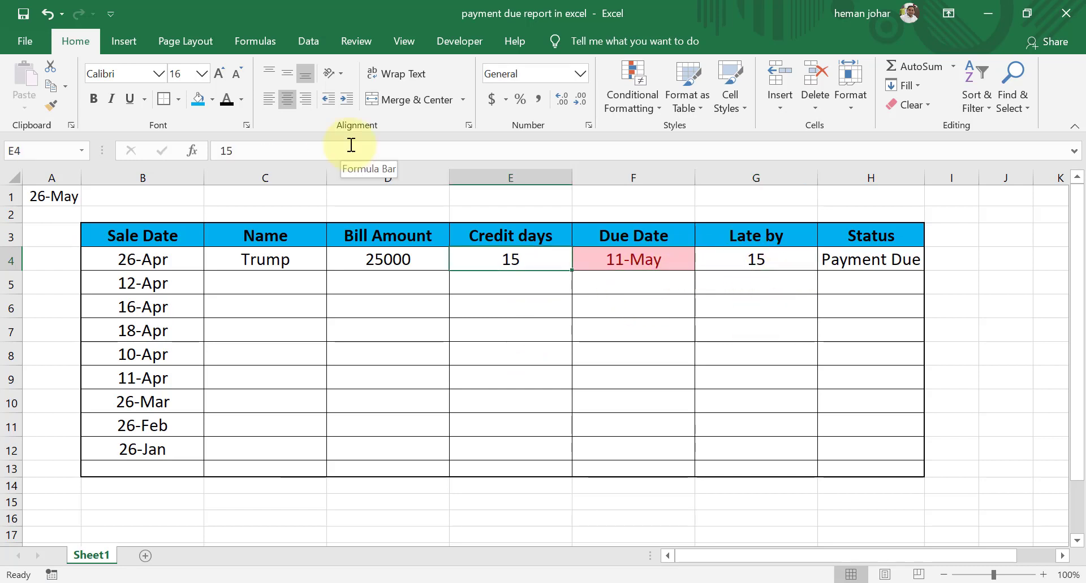
# - Change the credit days to 30, then review the F4, G4 and A1 formulas
pyautogui.write('3')
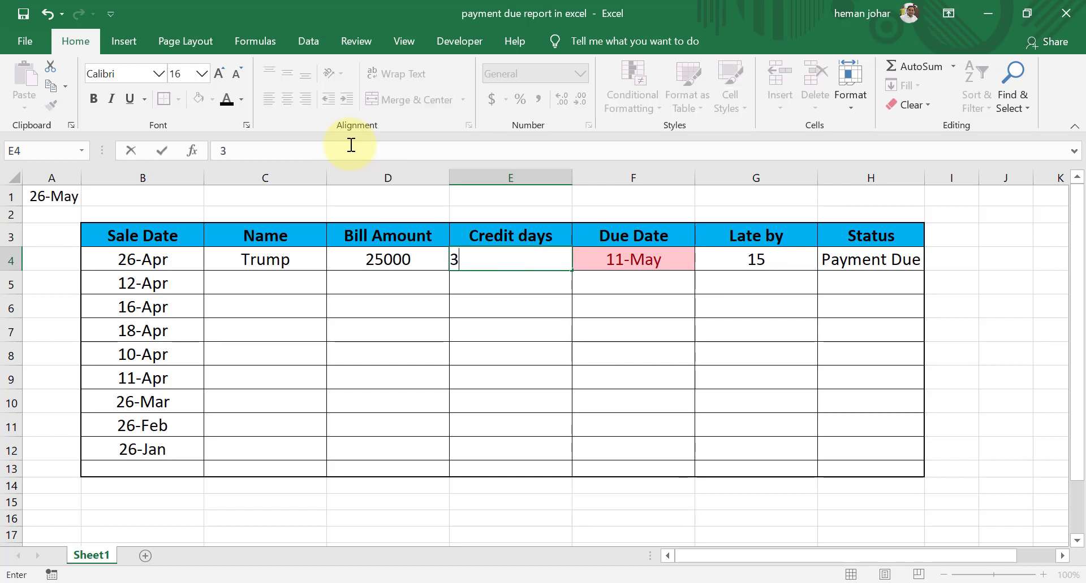
pyautogui.write('0')
pyautogui.press('Return')
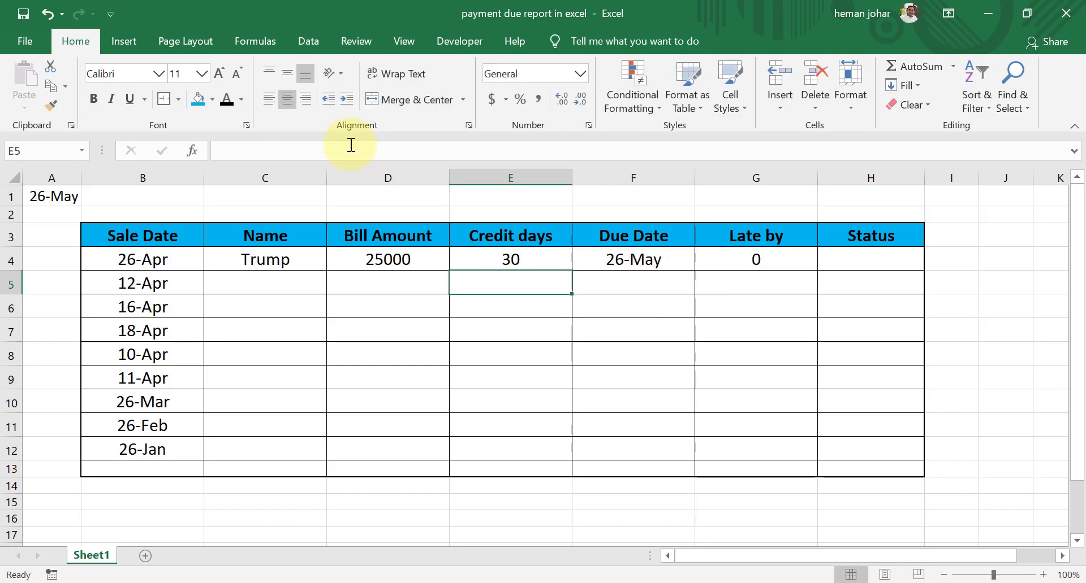
pyautogui.press('Up')
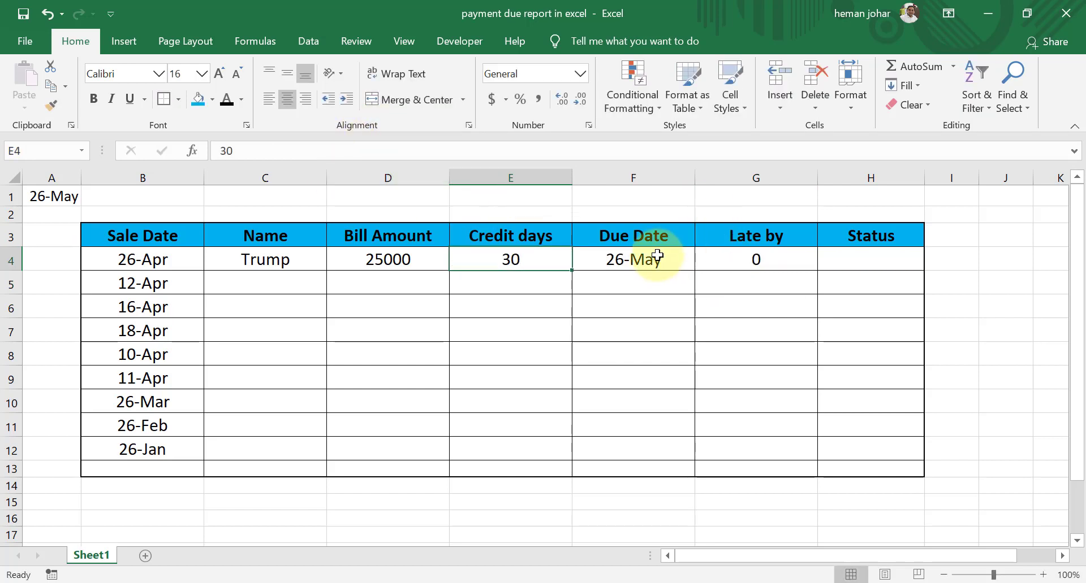
pyautogui.click(646, 258)
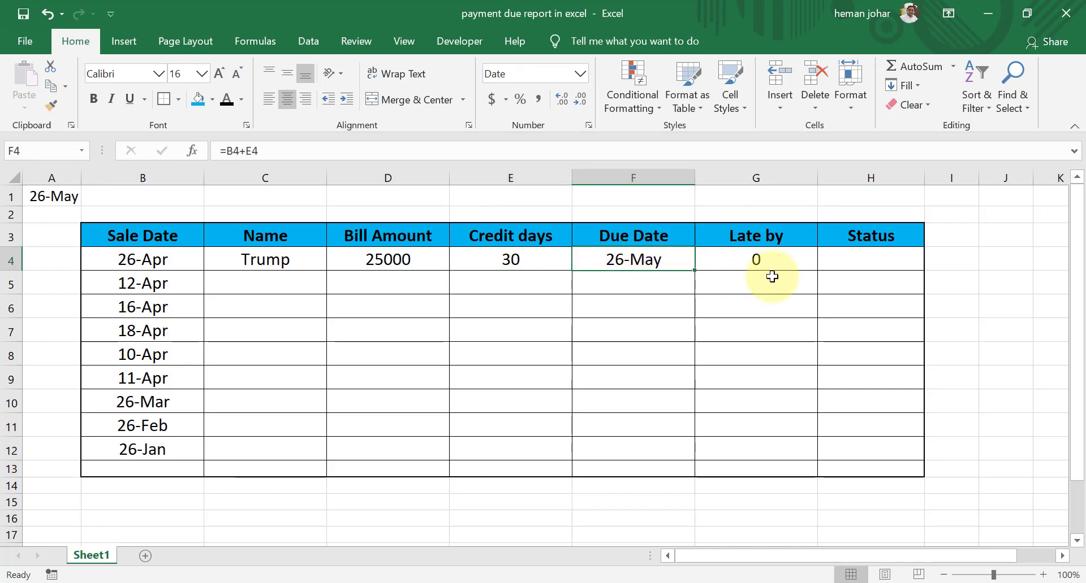
pyautogui.click(757, 255)
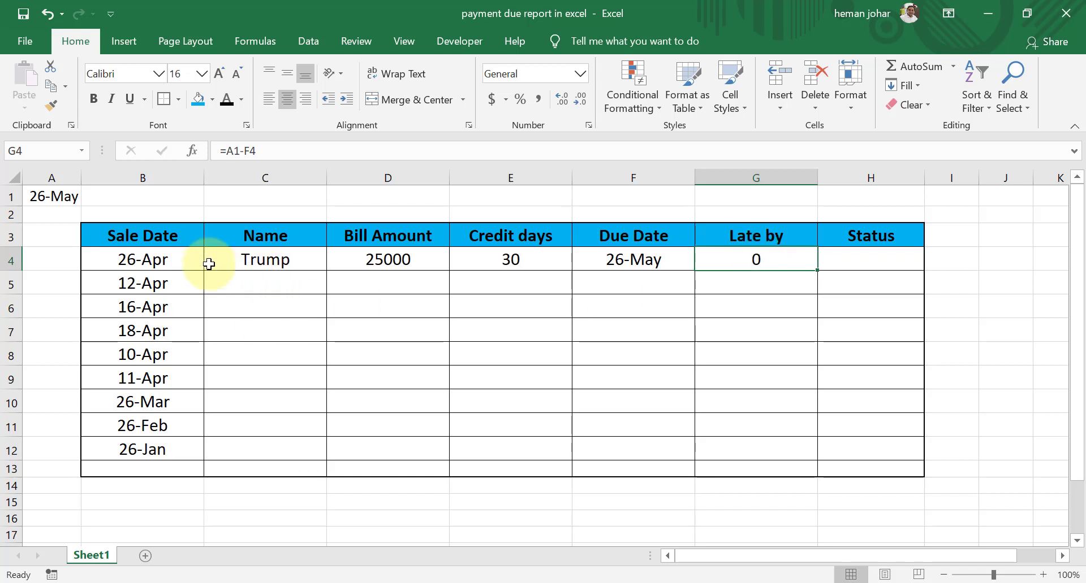
pyautogui.click(57, 201)
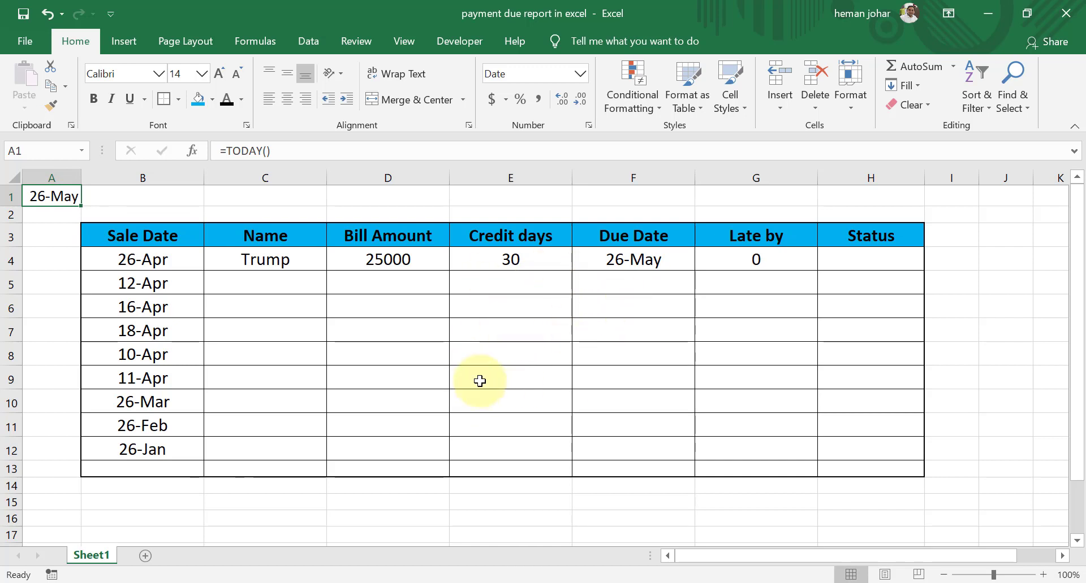
# - Re-enter =TODAY() in A1, then move down to the Sale Date header
pyautogui.write('=')
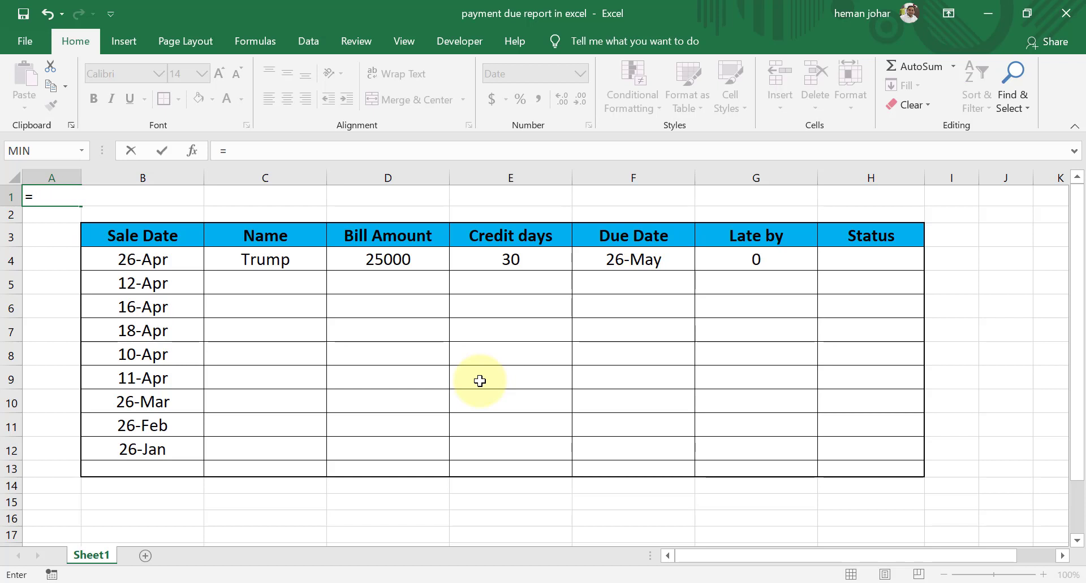
pyautogui.write('today')
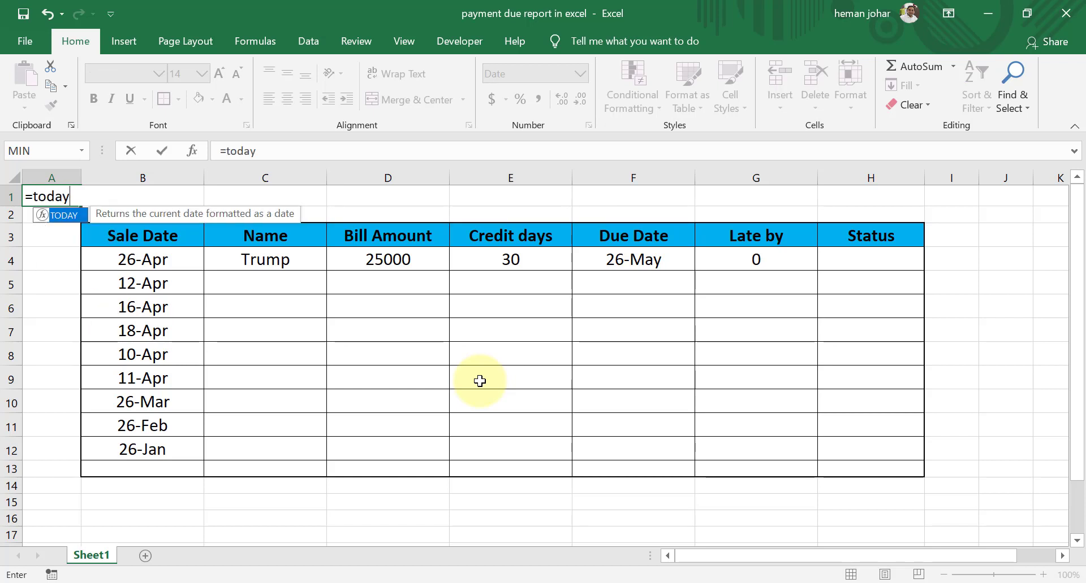
pyautogui.write('()')
pyautogui.press('Return')
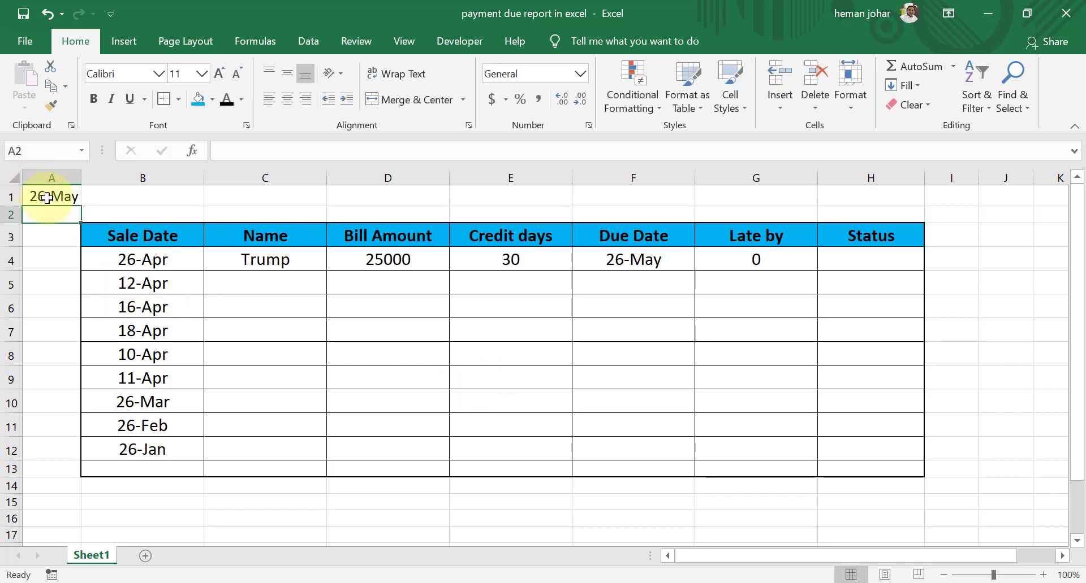
pyautogui.press('Return')
pyautogui.press('Right')
pyautogui.press('Down')
pyautogui.press('Up')
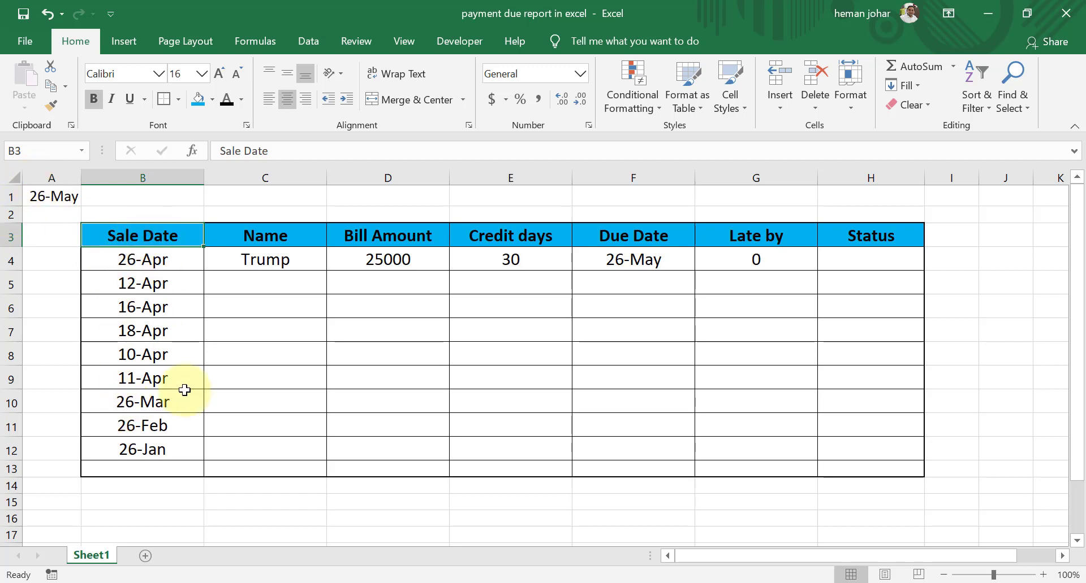
# - Enter the second customer's name in C5, correcting a typo
pyautogui.click(287, 286)
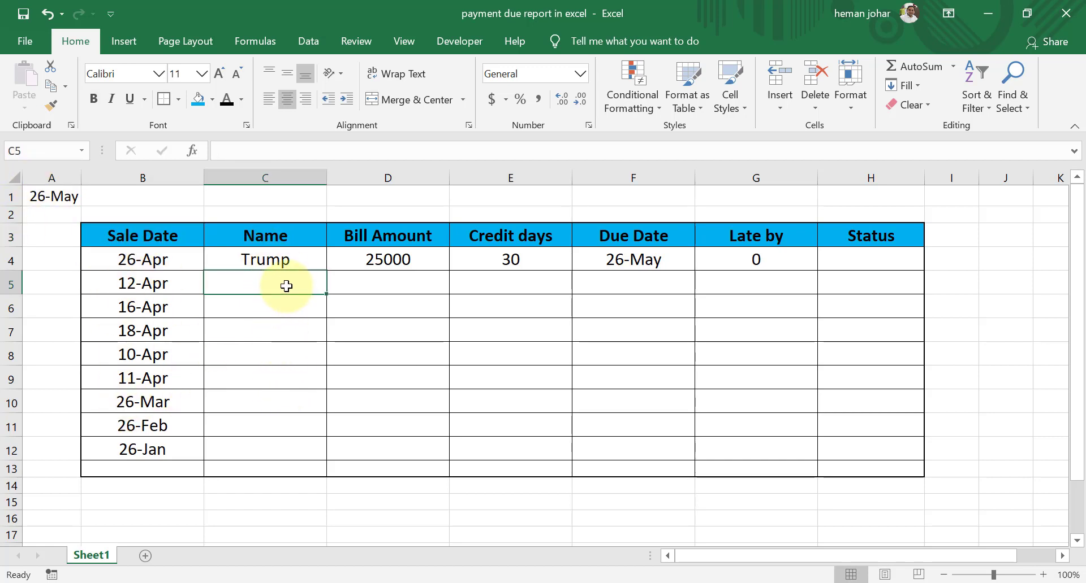
pyautogui.write('Amo')
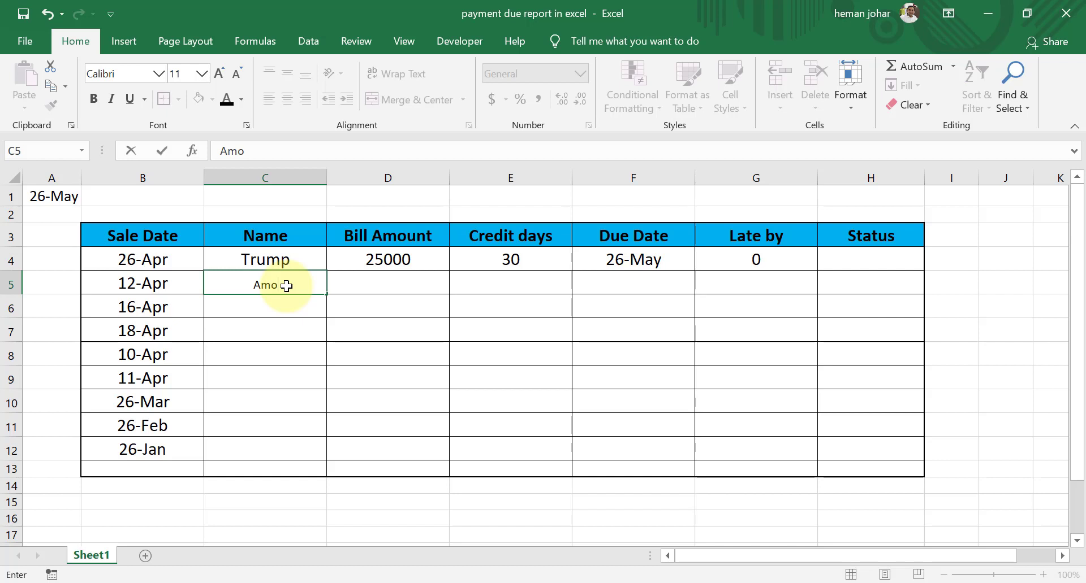
pyautogui.press('BackSpace')
pyautogui.write('it')
pyautogui.press('Tab')
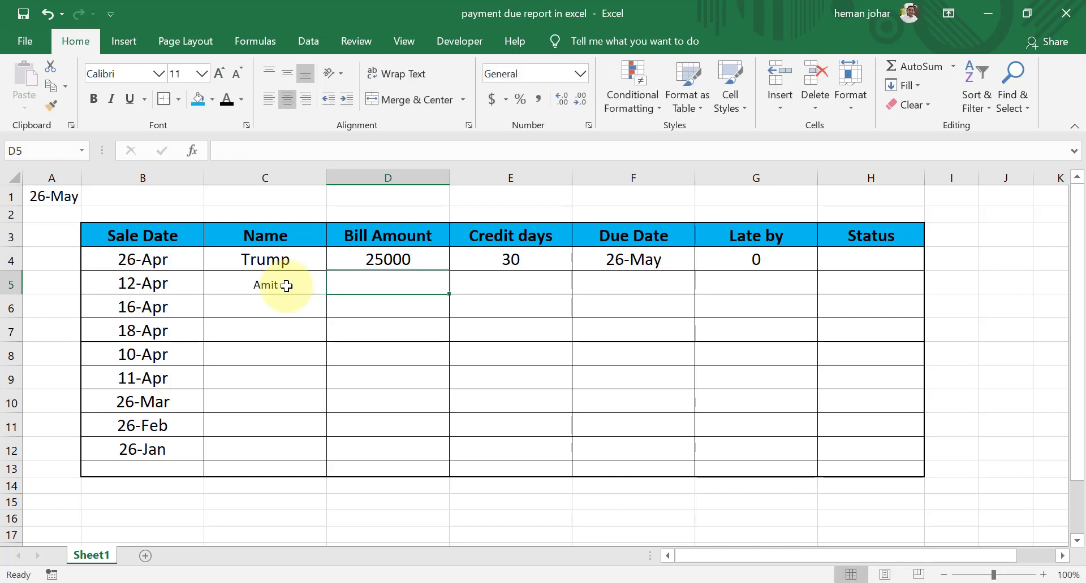
# - Select the table rows from row 5 to row 13 and raise their font size to 16
pyautogui.press('Up')
pyautogui.press('Down')
pyautogui.press('Left')
pyautogui.hotkey('shift', 'Right')
pyautogui.hotkey('shift', 'Right')
pyautogui.hotkey('shift', 'Right')
pyautogui.hotkey('shift', 'Right')
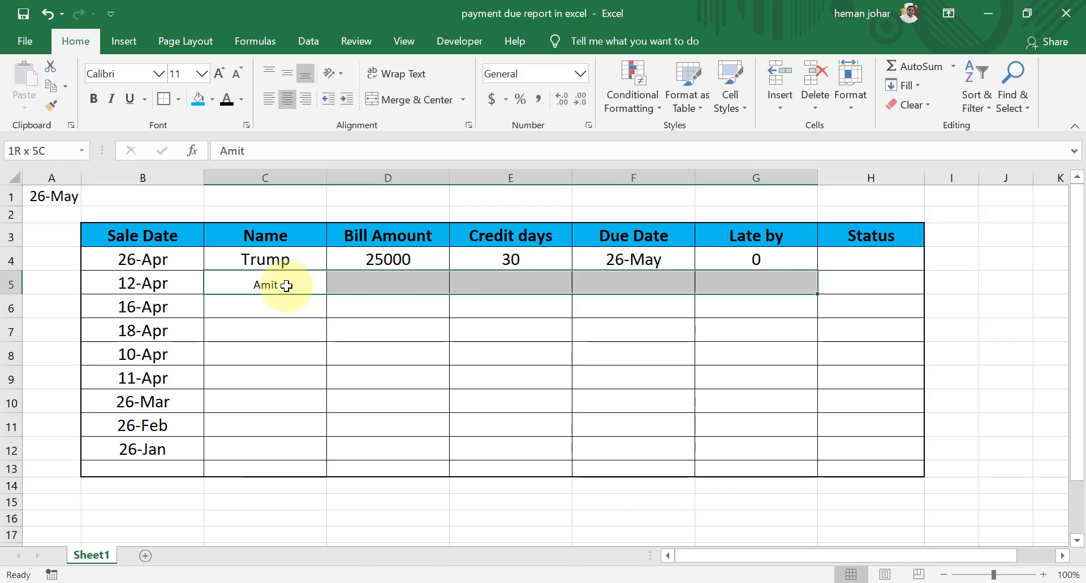
pyautogui.hotkey('shift', 'Right')
pyautogui.hotkey('shift', 'Down')
pyautogui.hotkey('shift', 'Down')
pyautogui.hotkey('shift', 'Down')
pyautogui.hotkey('shift', 'Down')
pyautogui.hotkey('shift', 'Down')
pyautogui.hotkey('shift', 'Down')
pyautogui.hotkey('shift', 'Down')
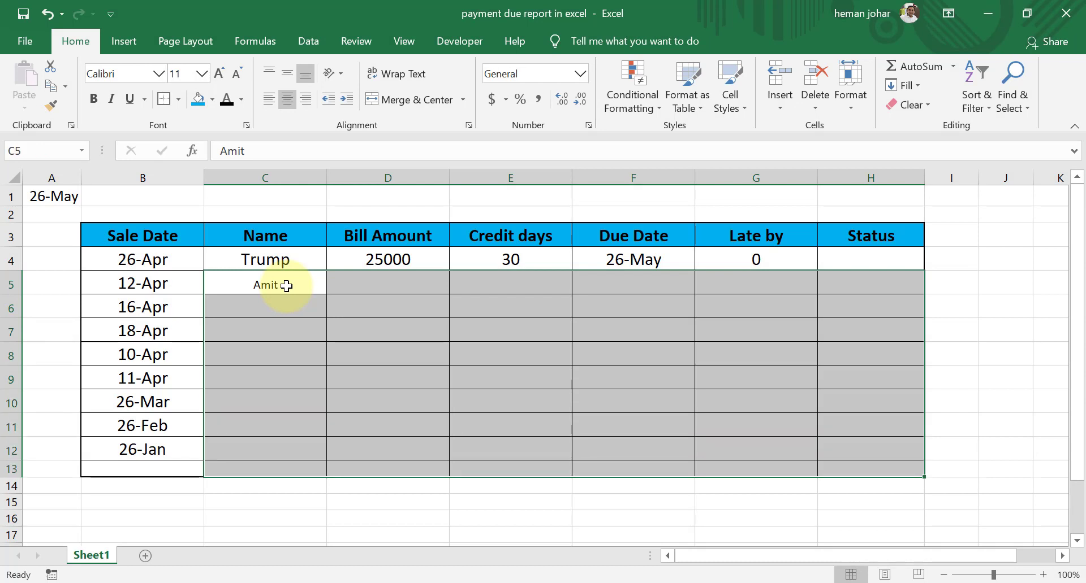
pyautogui.click(219, 74)
pyautogui.click(219, 74)
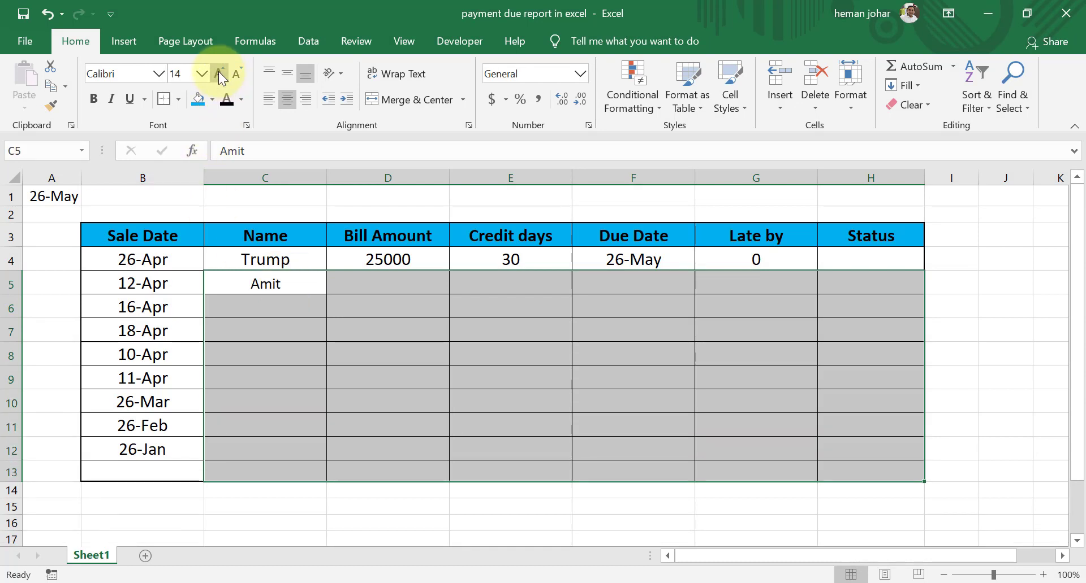
pyautogui.click(219, 71)
# - Enter bill amount 35000 in D5 and 14 credit days in E5
pyautogui.press('Down')
pyautogui.press('Up')
pyautogui.press('Right')
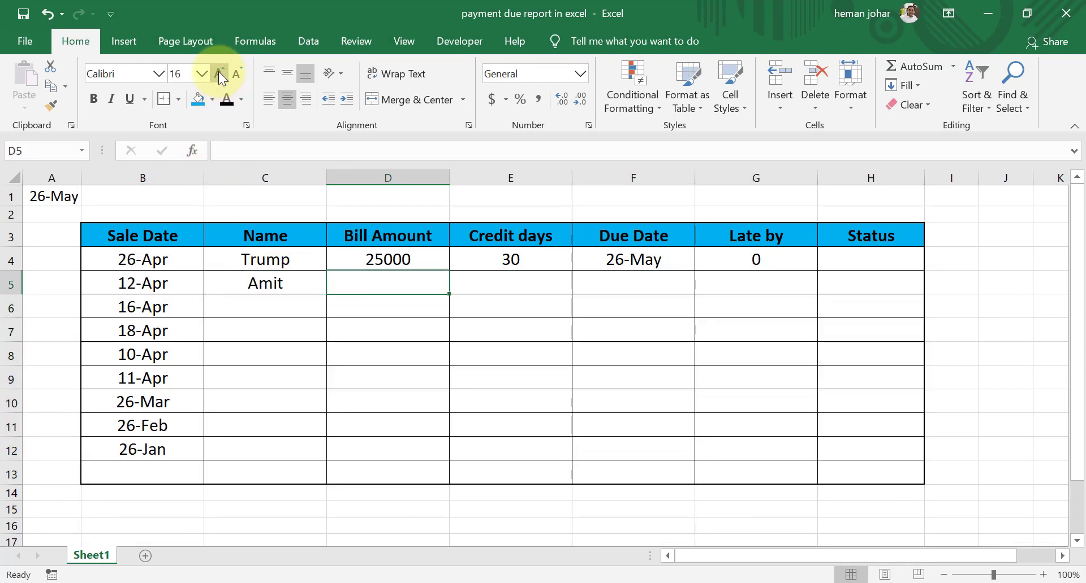
pyautogui.write('35')
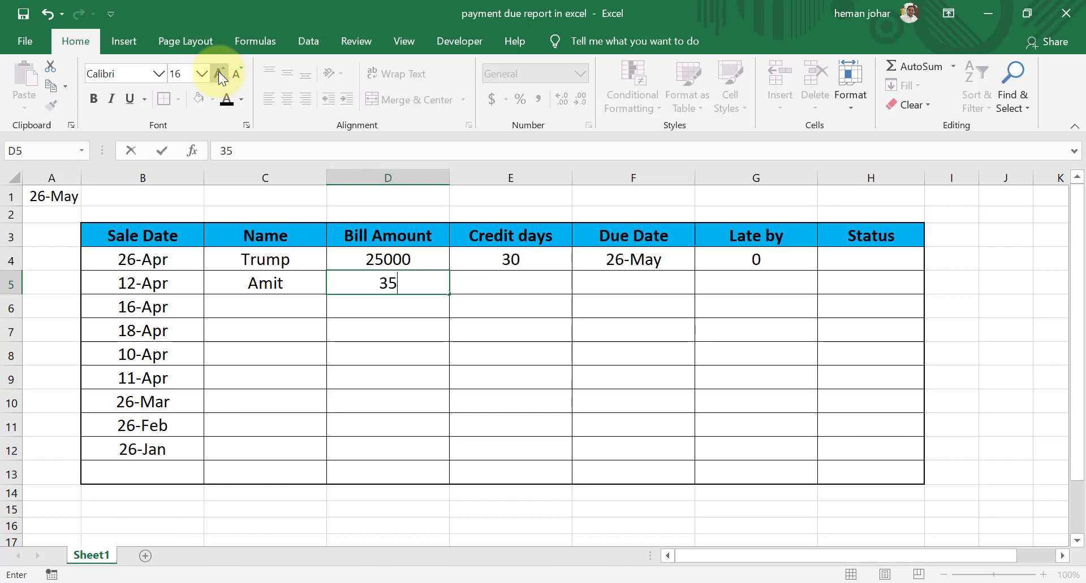
pyautogui.write('000')
pyautogui.press('Tab')
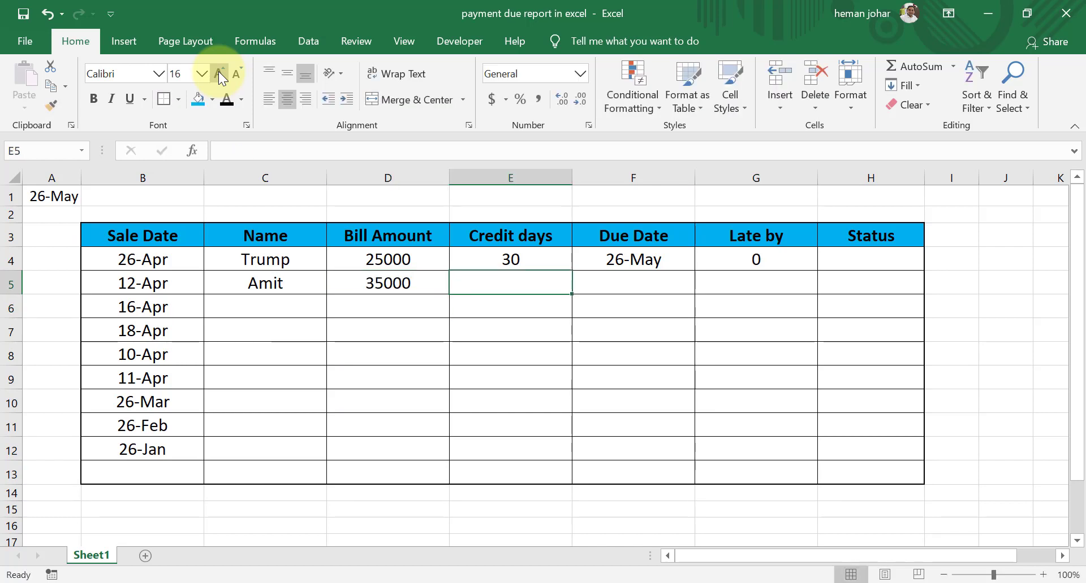
pyautogui.write('14')
pyautogui.press('Tab')
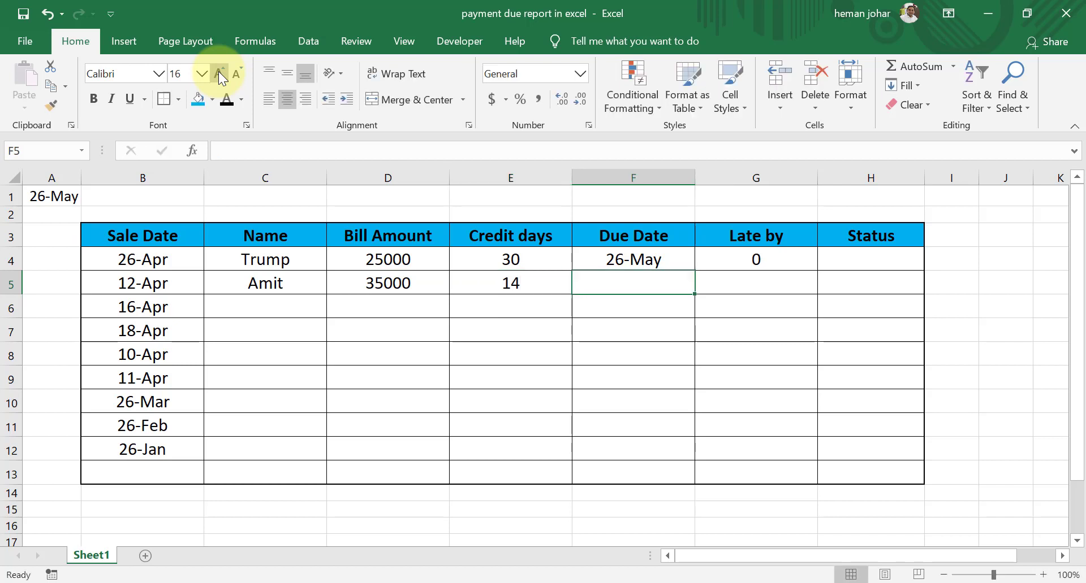
# - Return to F5 and begin the Due Date formula with an equals sign
pyautogui.press('Tab')
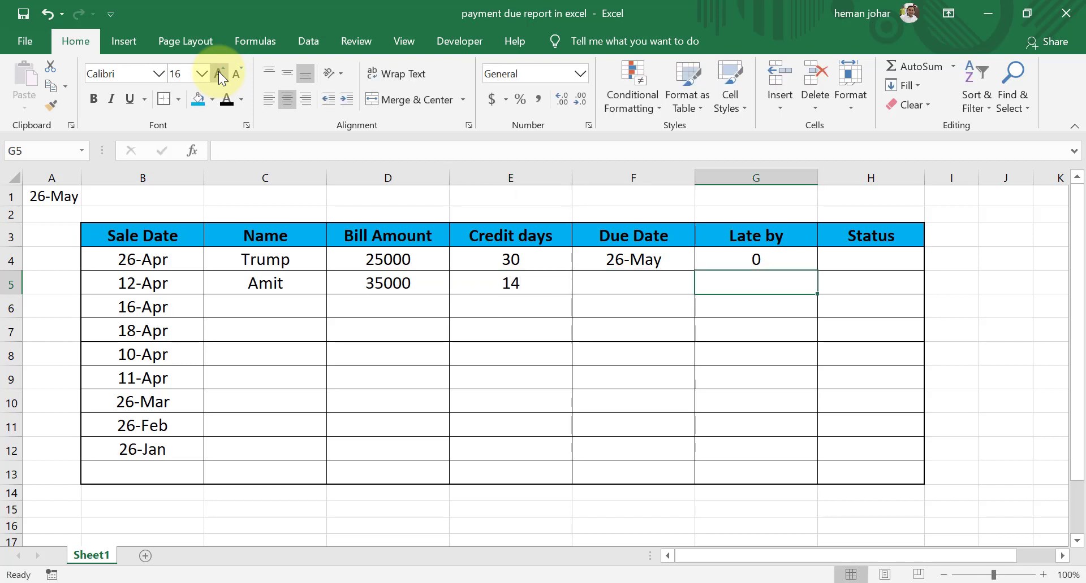
pyautogui.press('Tab')
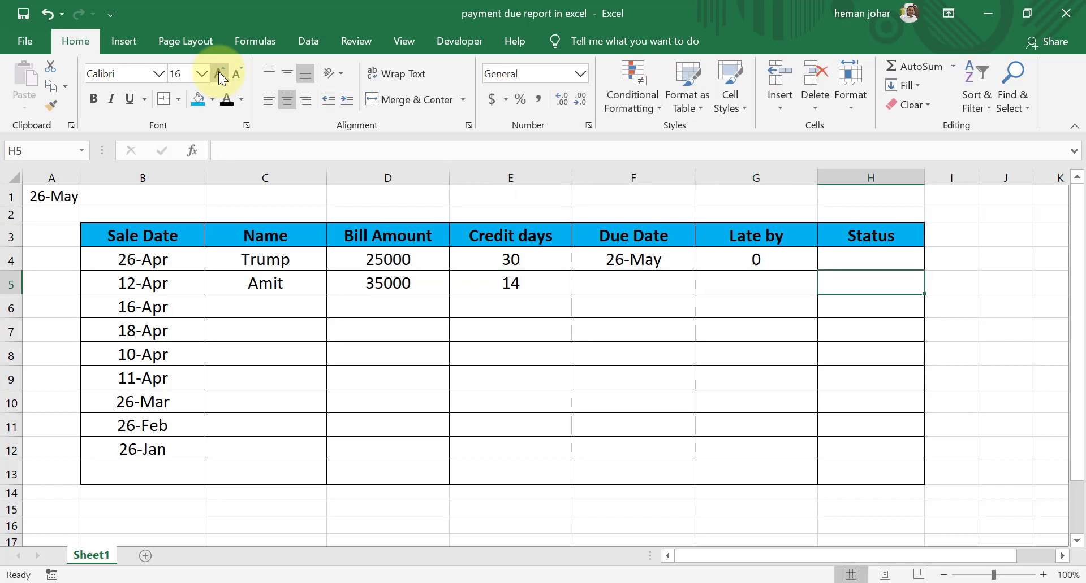
pyautogui.press('Left')
pyautogui.press('Left')
pyautogui.press('Right')
pyautogui.press('Right')
pyautogui.press('Left')
pyautogui.press('Left')
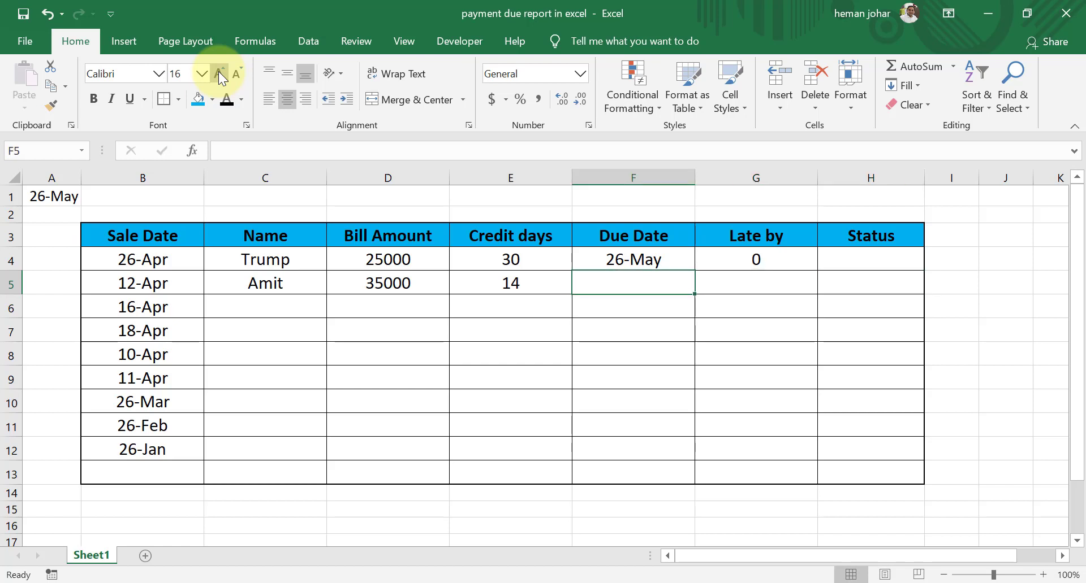
pyautogui.write('=')
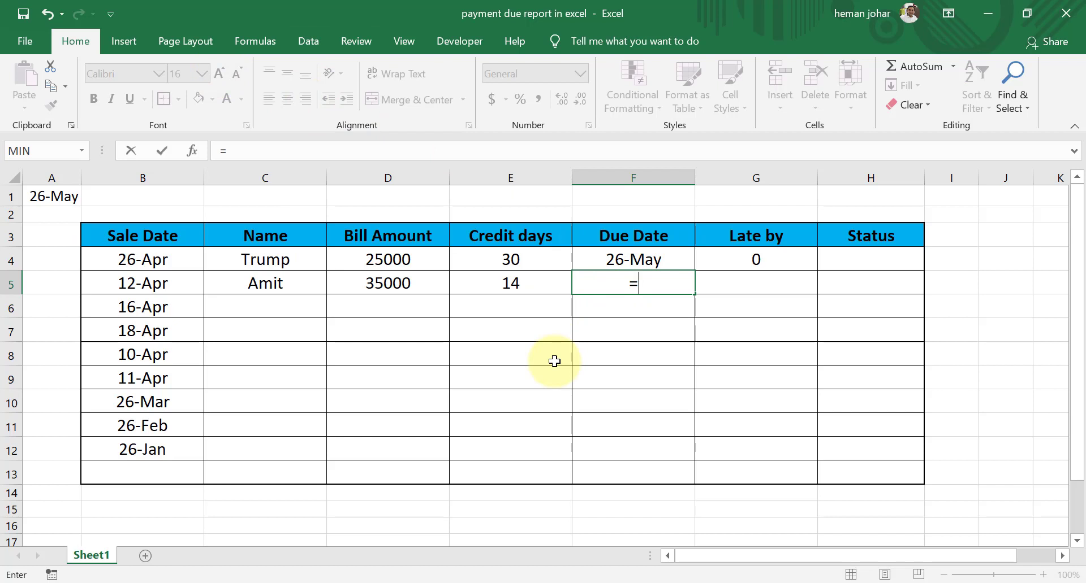
# - Build =B5+E5 in F5, giving a 26-Apr due date, and recheck the formula
pyautogui.click(129, 281)
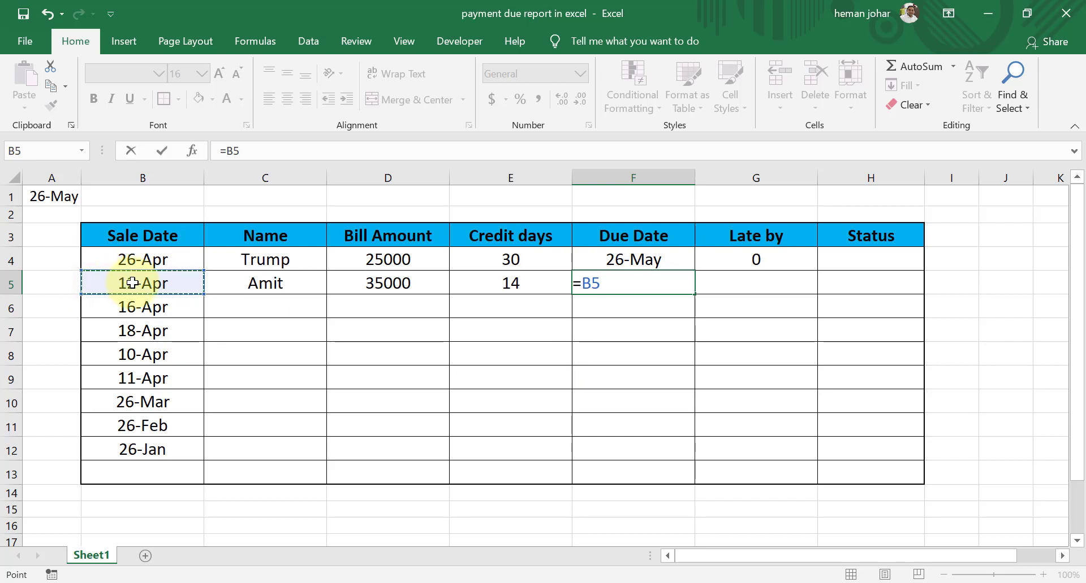
pyautogui.write('=')
pyautogui.press('BackSpace')
pyautogui.write('+')
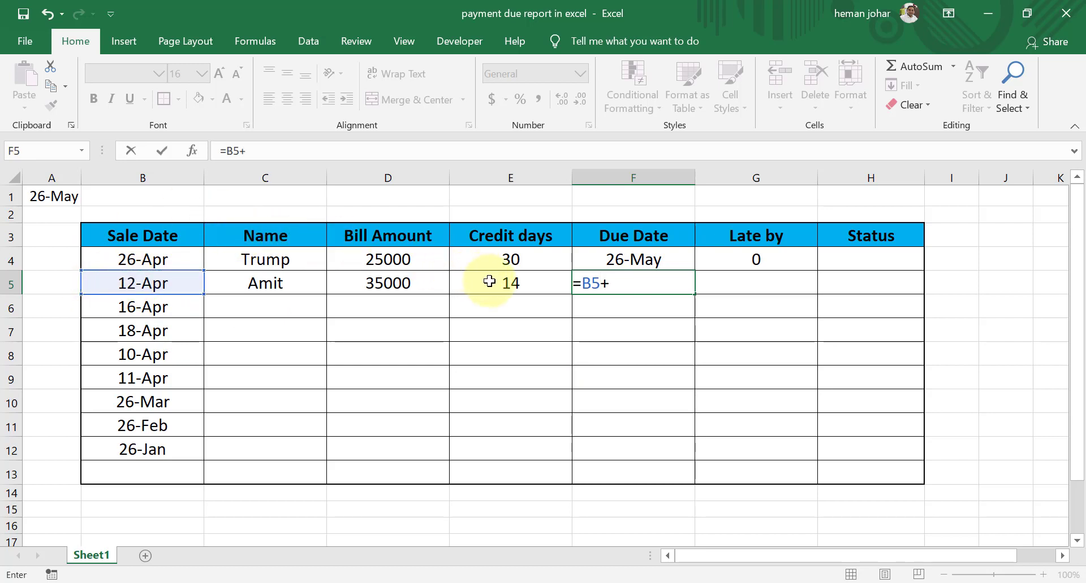
pyautogui.click(489, 282)
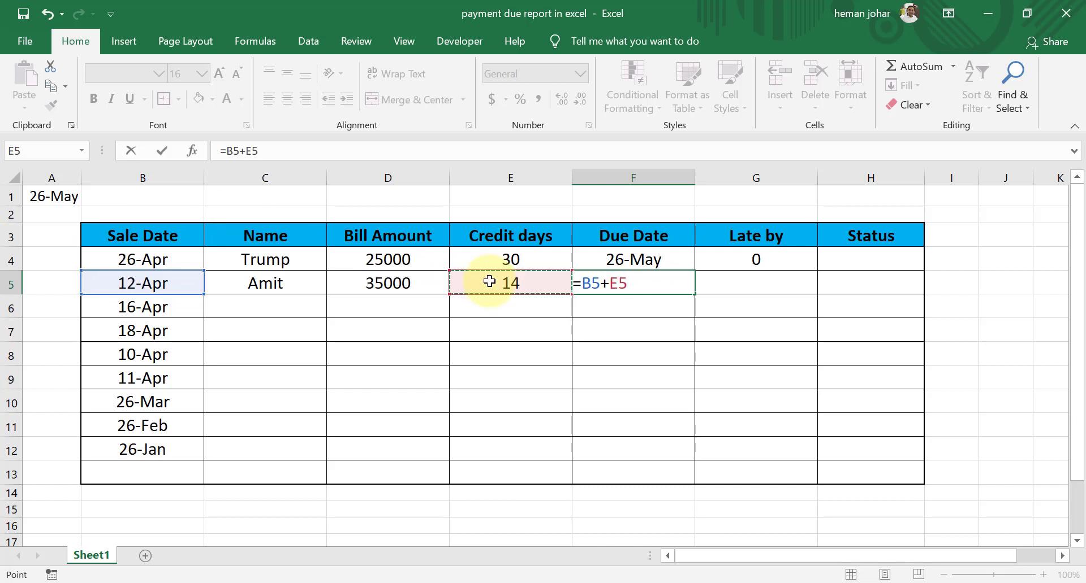
pyautogui.press('Return')
pyautogui.click(632, 289)
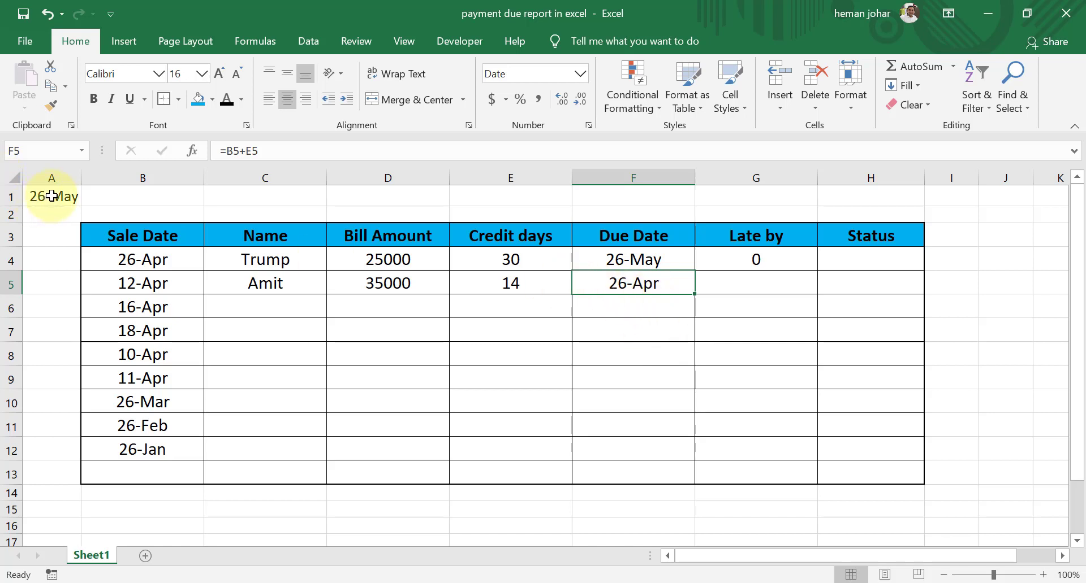
# - Enter =A1-F5 in G5 so the second sale shows 30 days late
pyautogui.click(776, 286)
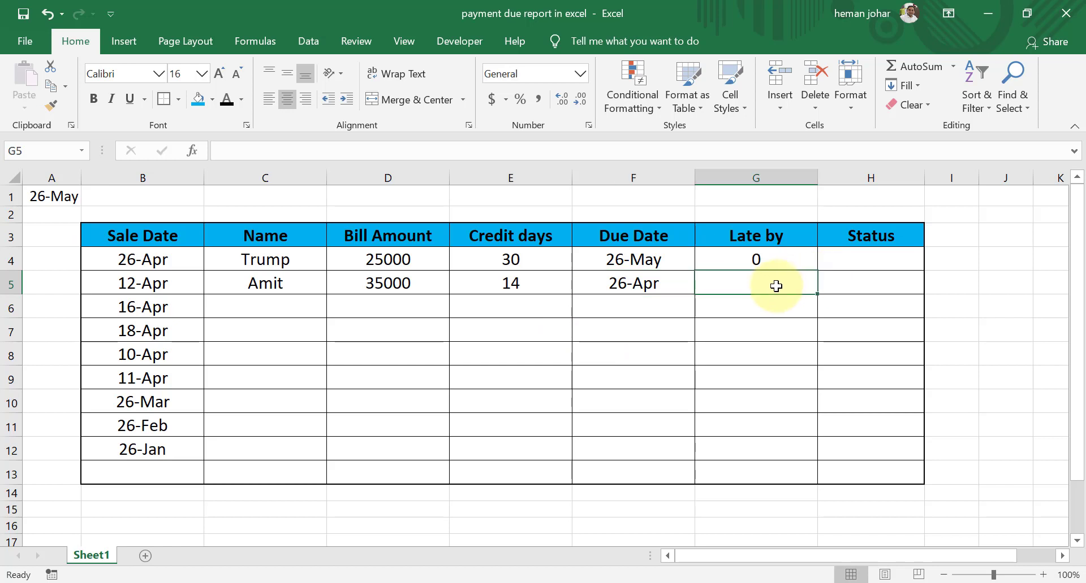
pyautogui.write('=')
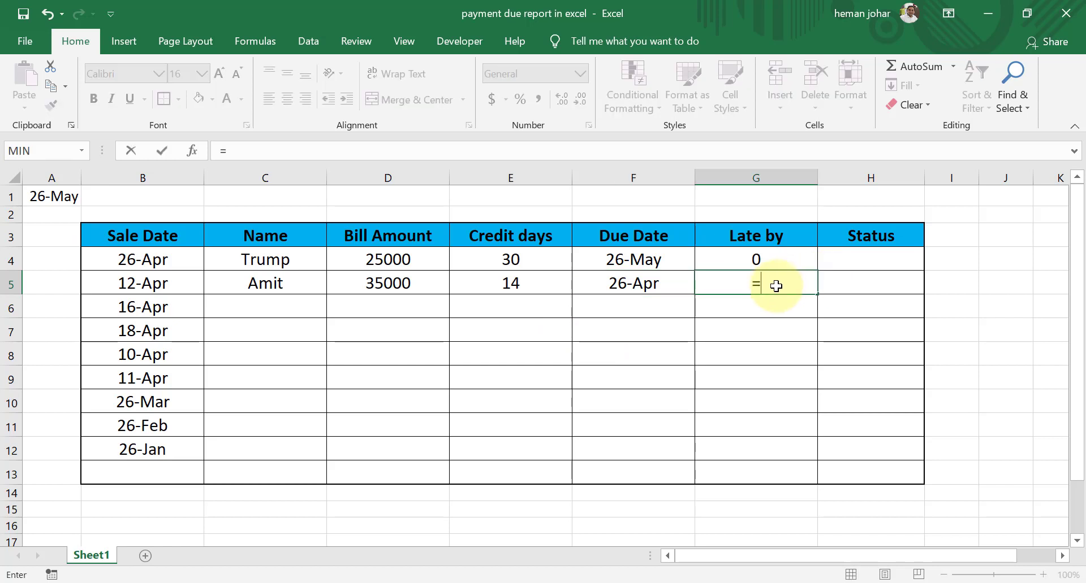
pyautogui.click(66, 197)
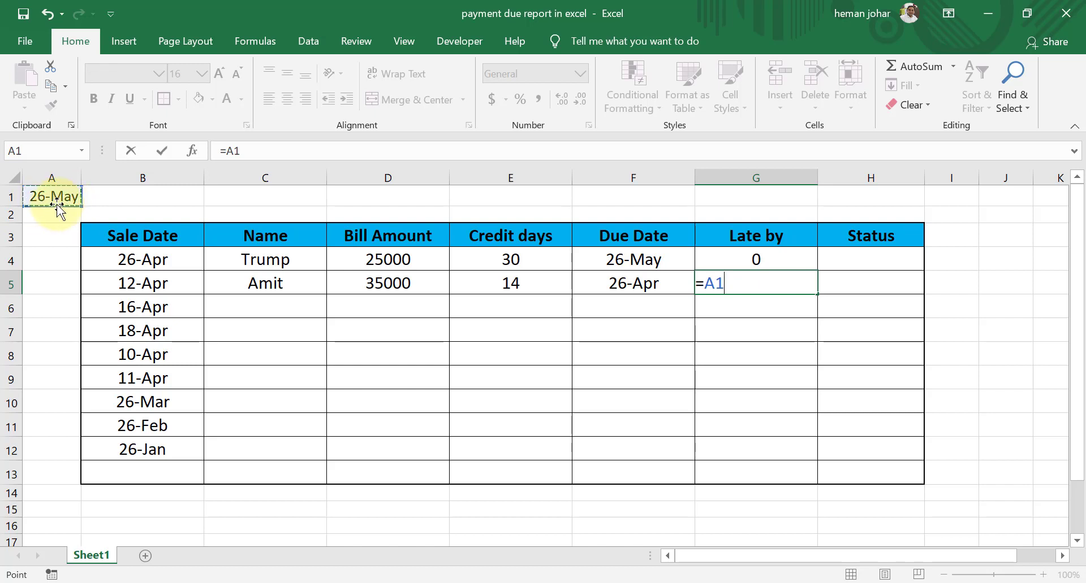
pyautogui.write('-')
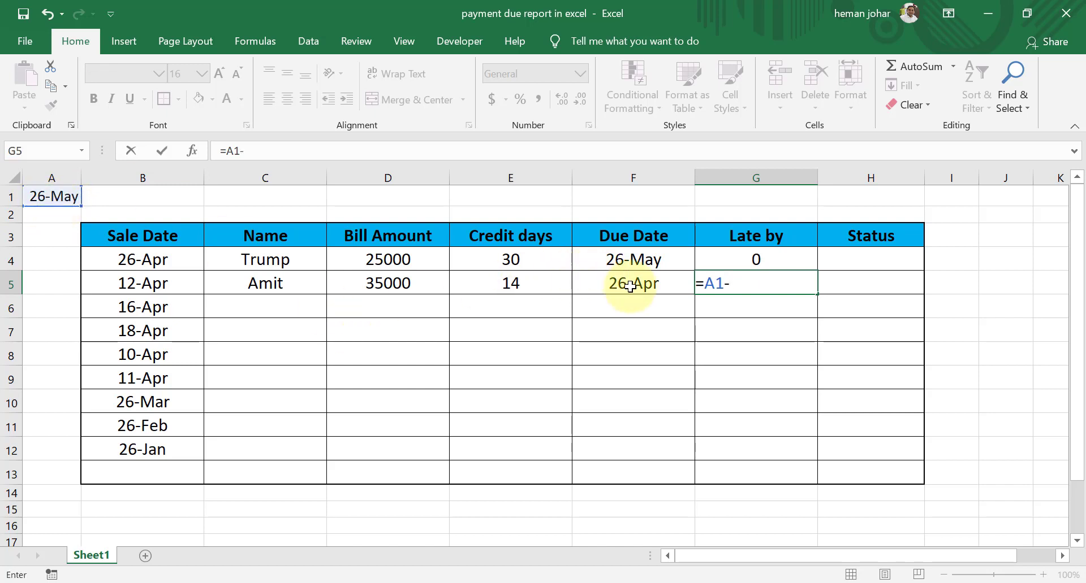
pyautogui.click(630, 286)
pyautogui.press('Return')
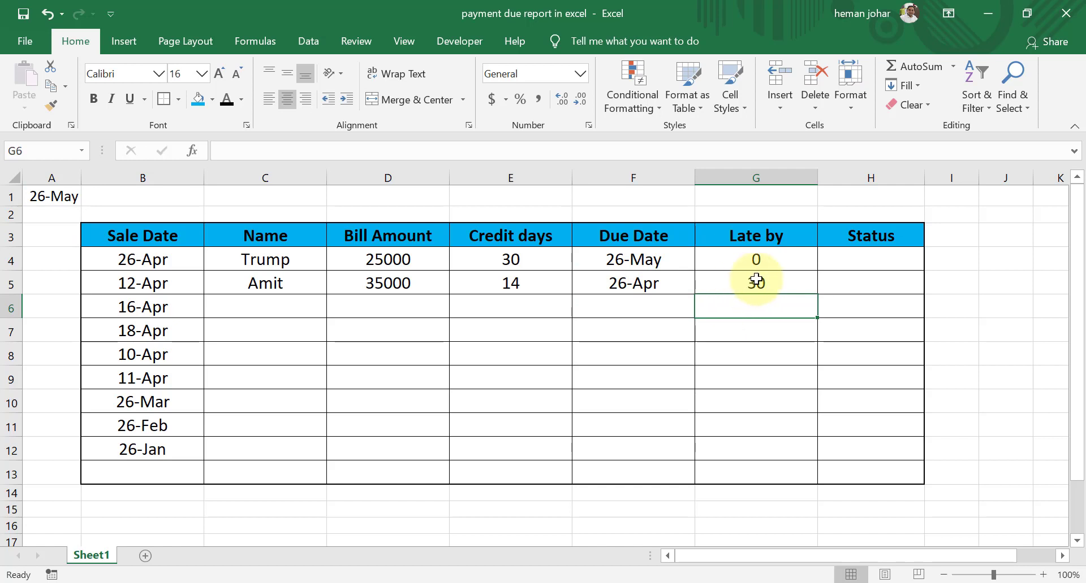
pyautogui.click(756, 279)
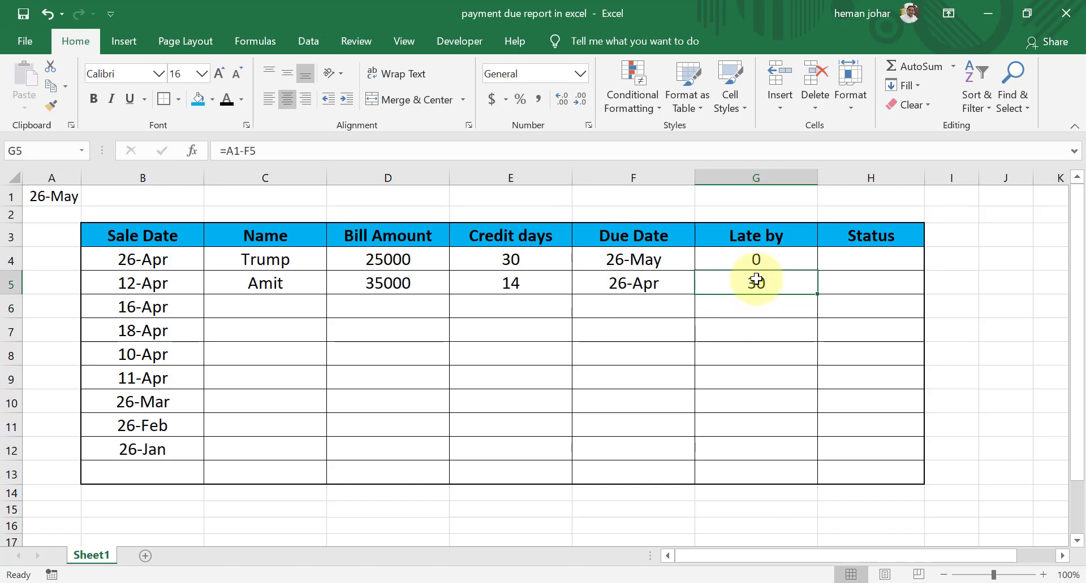
pyautogui.click(862, 278)
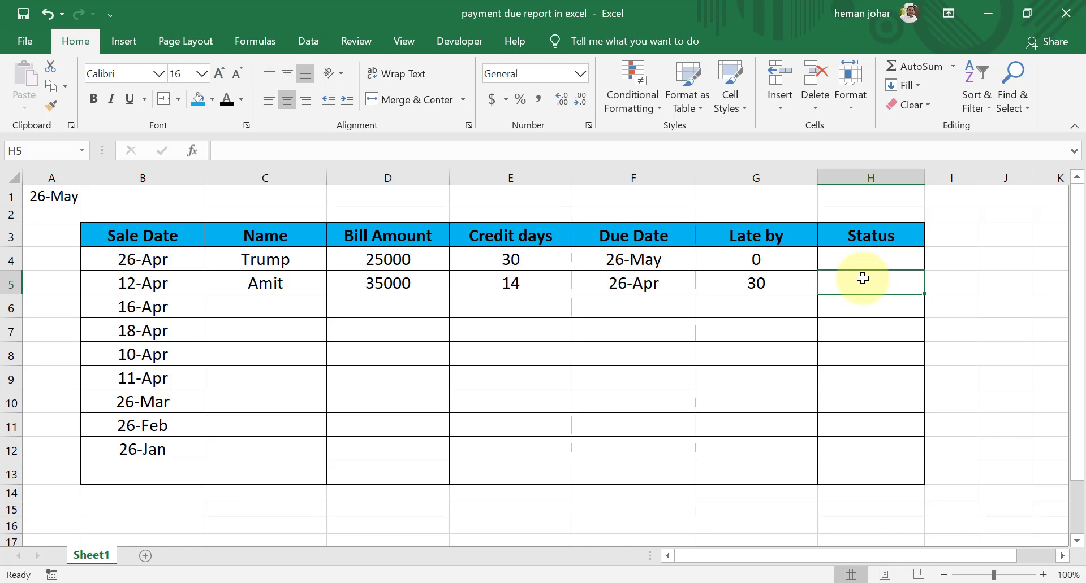
# - Enter =IF(G5>1,"Payment Due") in H5, fixing typos along the way
pyautogui.write('=')
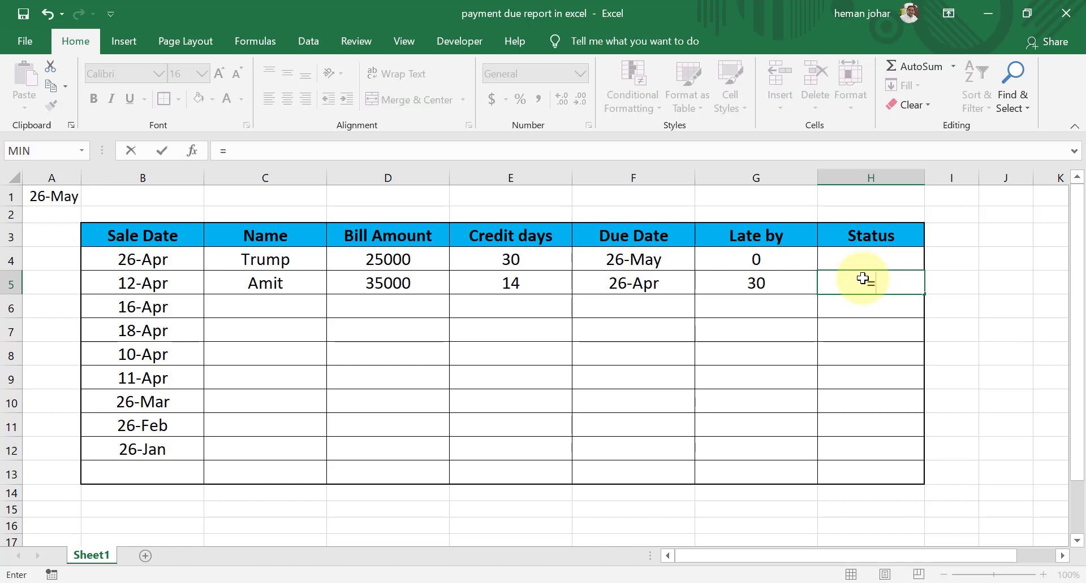
pyautogui.write('if')
pyautogui.press('Tab')
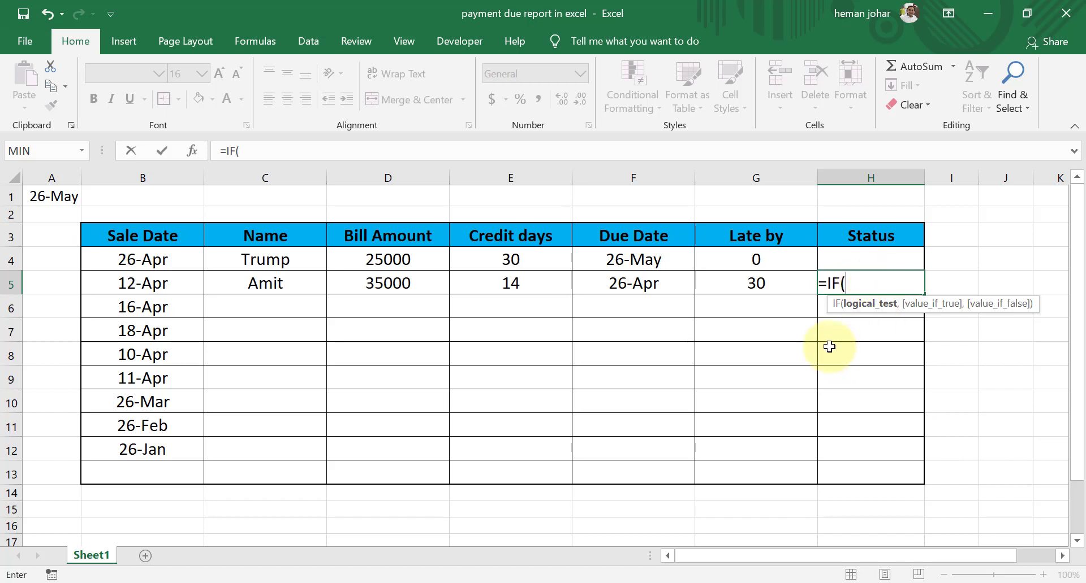
pyautogui.click(763, 288)
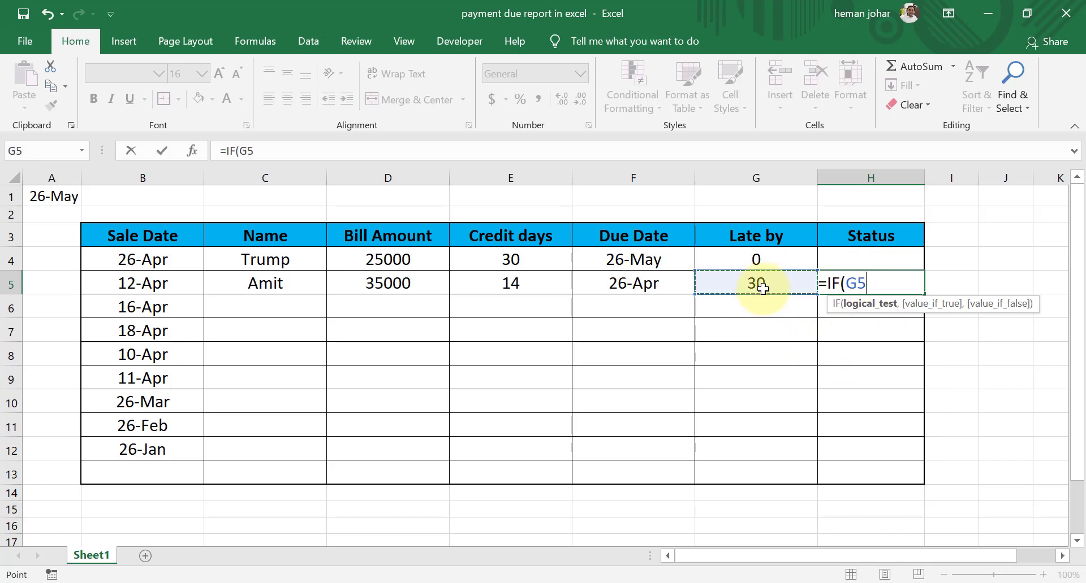
pyautogui.write('>1')
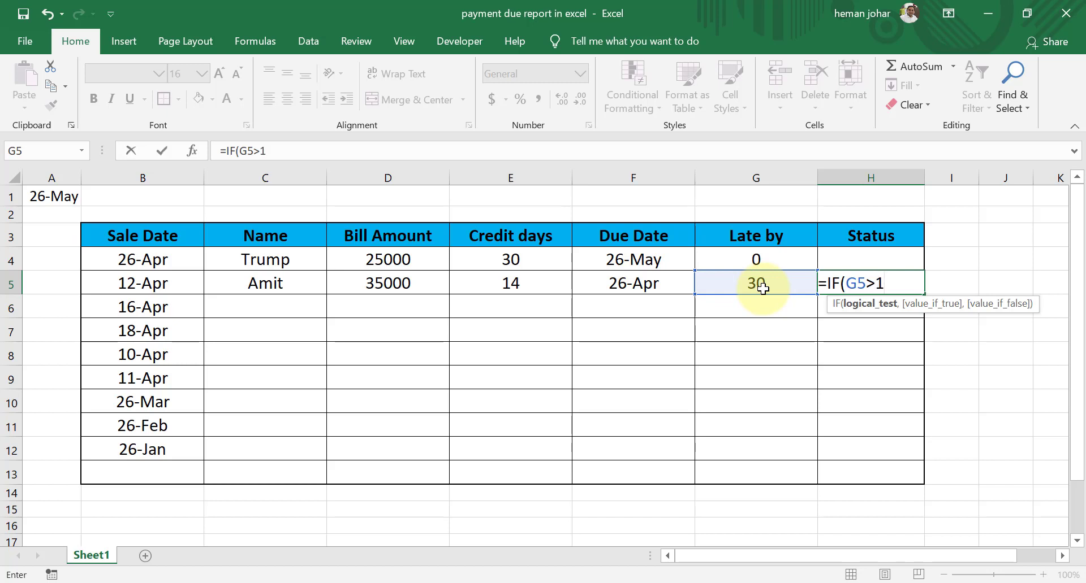
pyautogui.write(',')
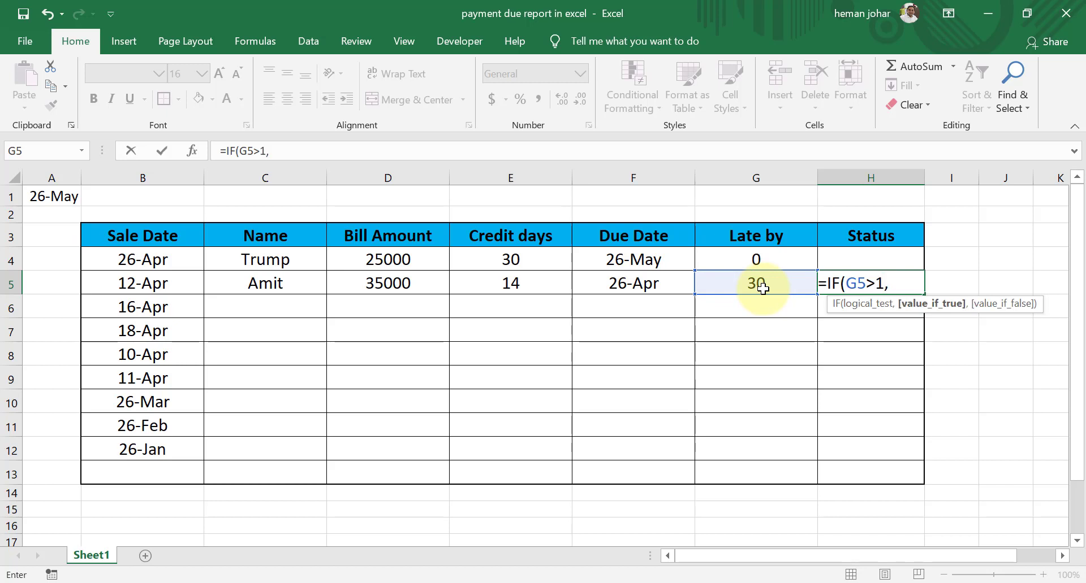
pyautogui.write('"')
pyautogui.write('Pay')
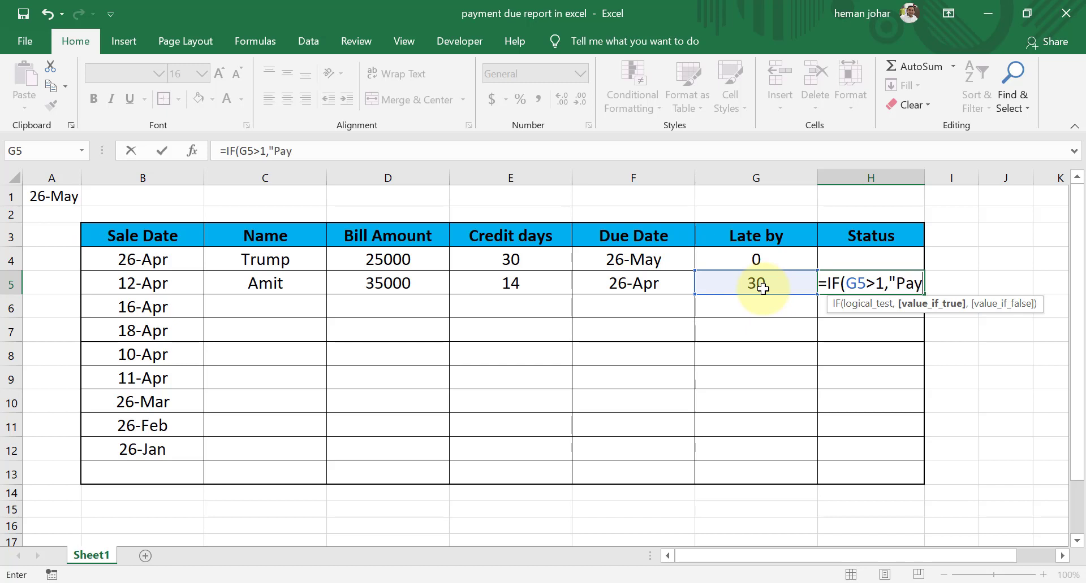
pyautogui.write('mn')
pyautogui.press('BackSpace')
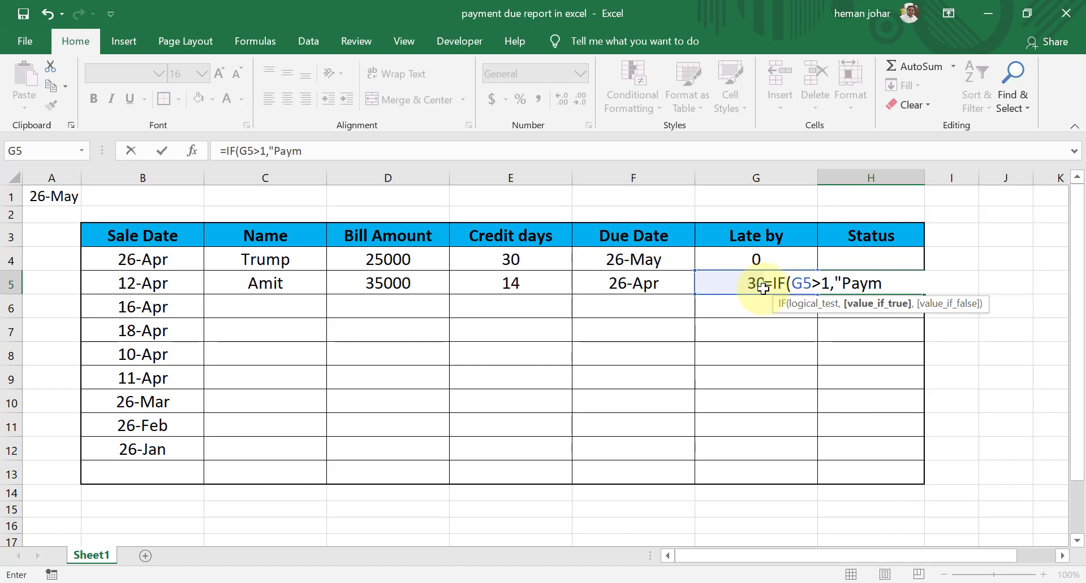
pyautogui.write('ent Due')
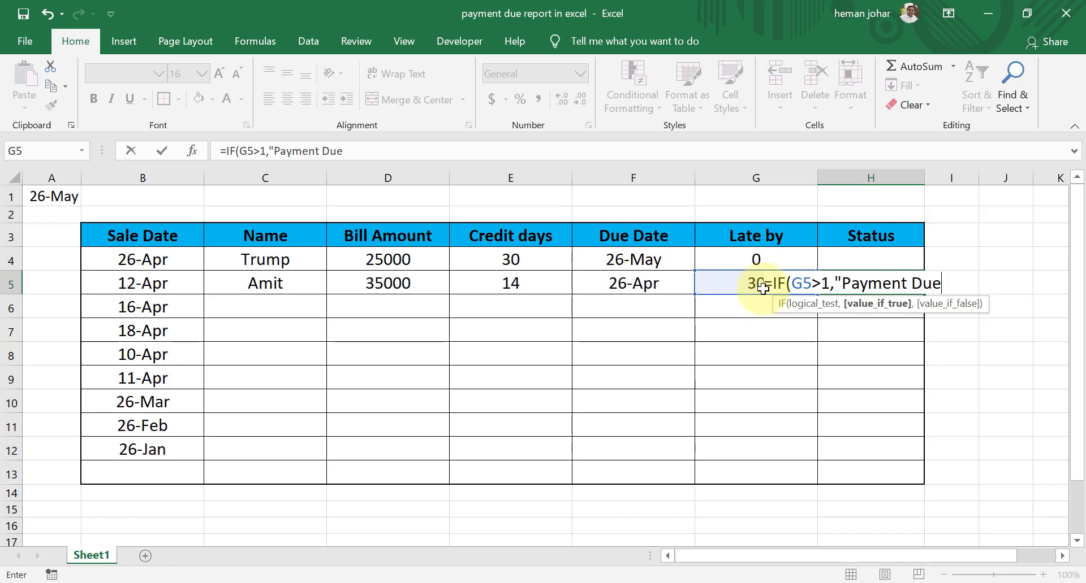
pyautogui.write('"')
pyautogui.write(',')
pyautogui.press('BackSpace')
pyautogui.write(')')
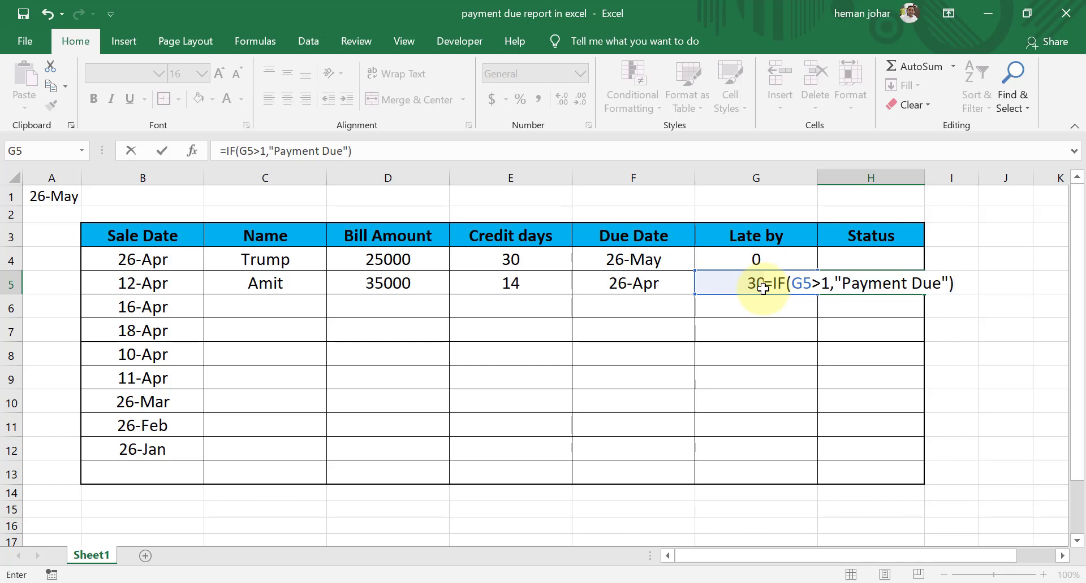
pyautogui.hotkey('ctrl', 'Return')
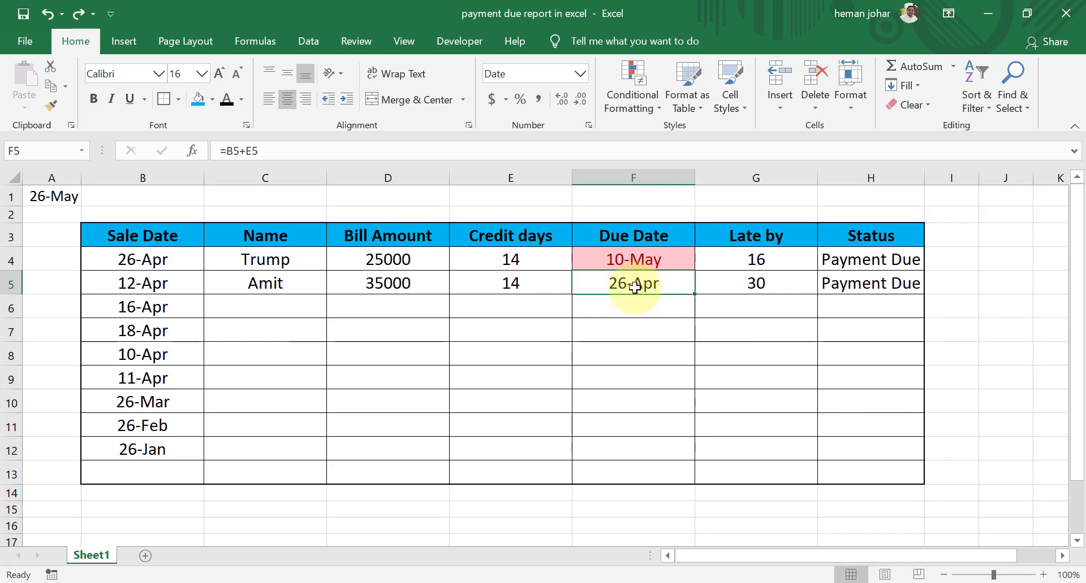
# - Add a Less Than rule on F5 against A1 with Light Red Fill and Dark Red Text
pyautogui.click(636, 99)
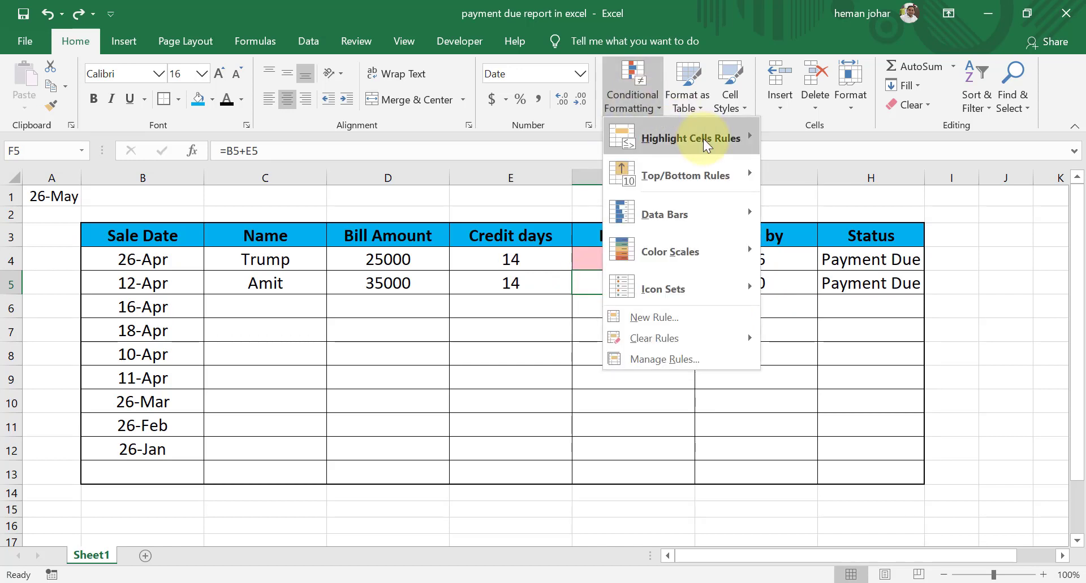
pyautogui.click(823, 169)
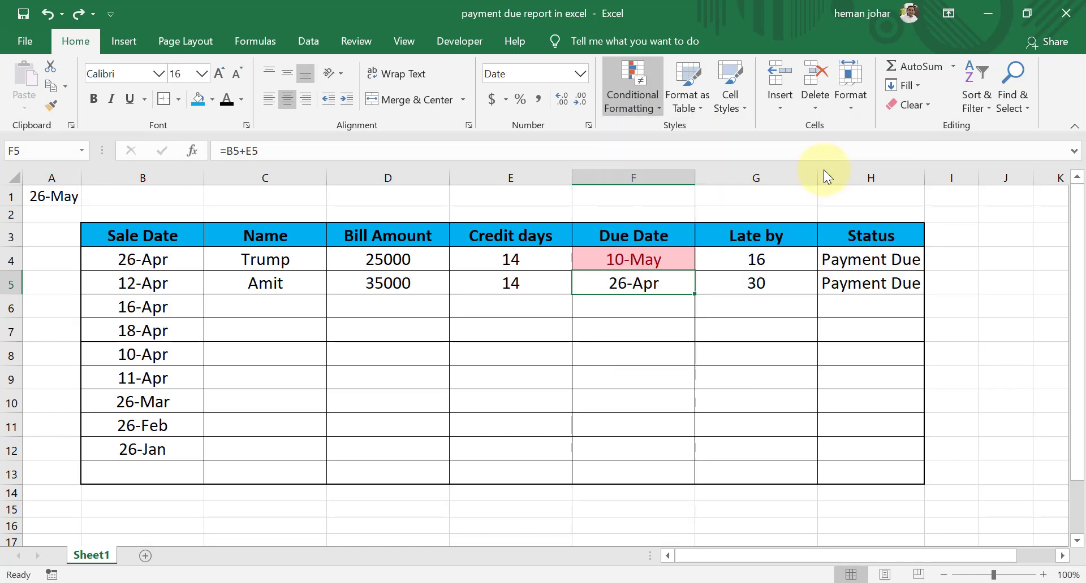
pyautogui.click(56, 196)
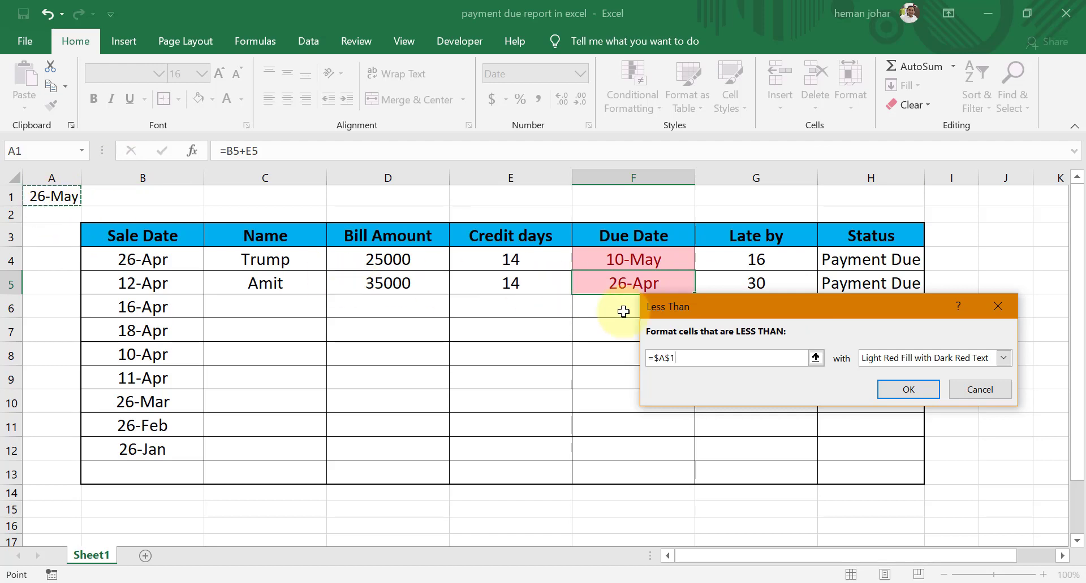
pyautogui.click(892, 387)
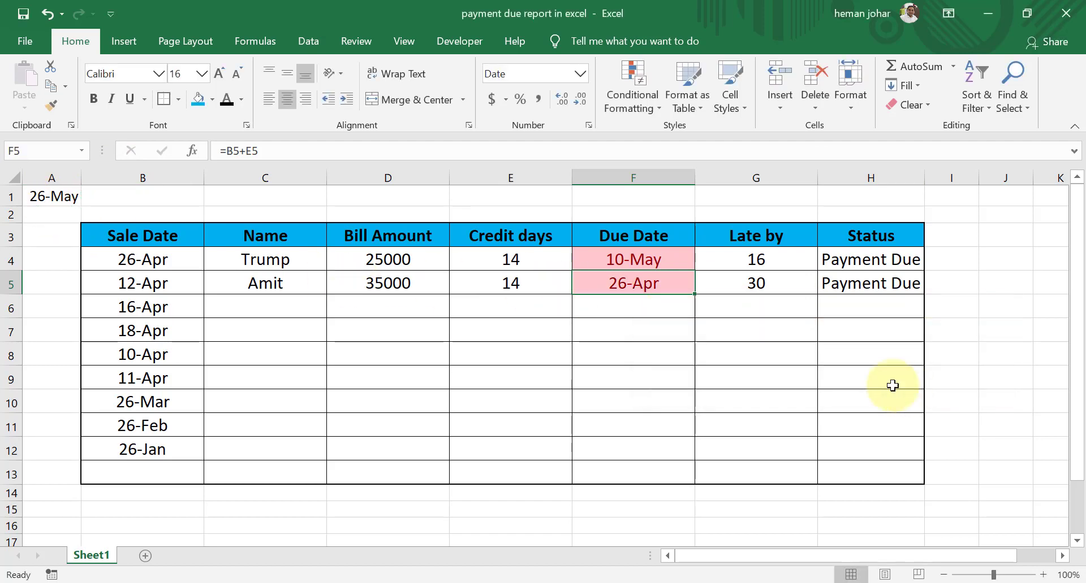
pyautogui.click(747, 377)
pyautogui.press('Up')
pyautogui.press('Up')
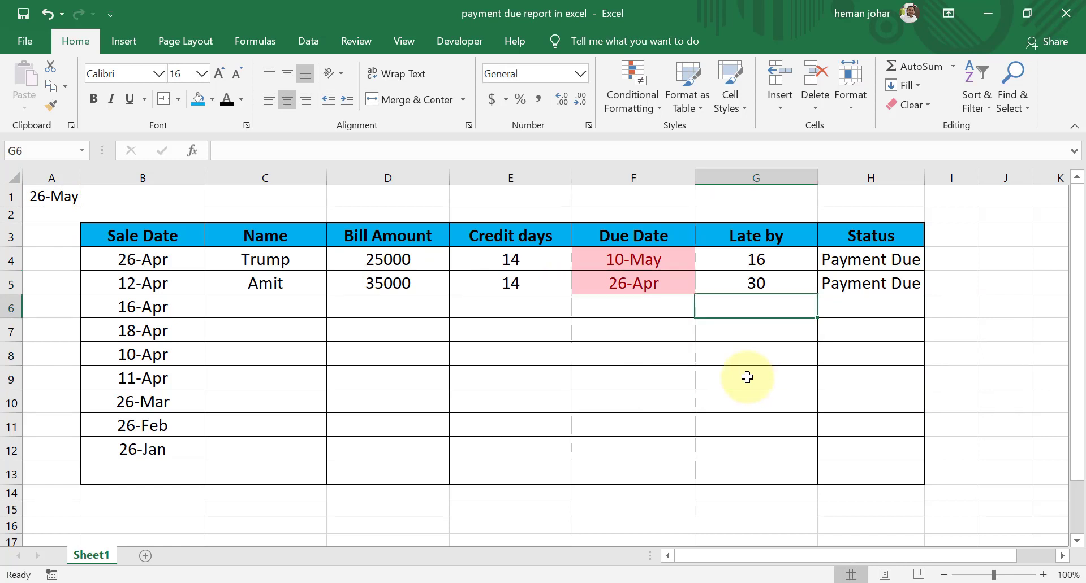
pyautogui.press('Up')
pyautogui.press('Up')
pyautogui.press('Up')
# - Change E4's credit days to 35 and check the resulting due dates
pyautogui.press('Left')
pyautogui.press('Left')
pyautogui.press('Left')
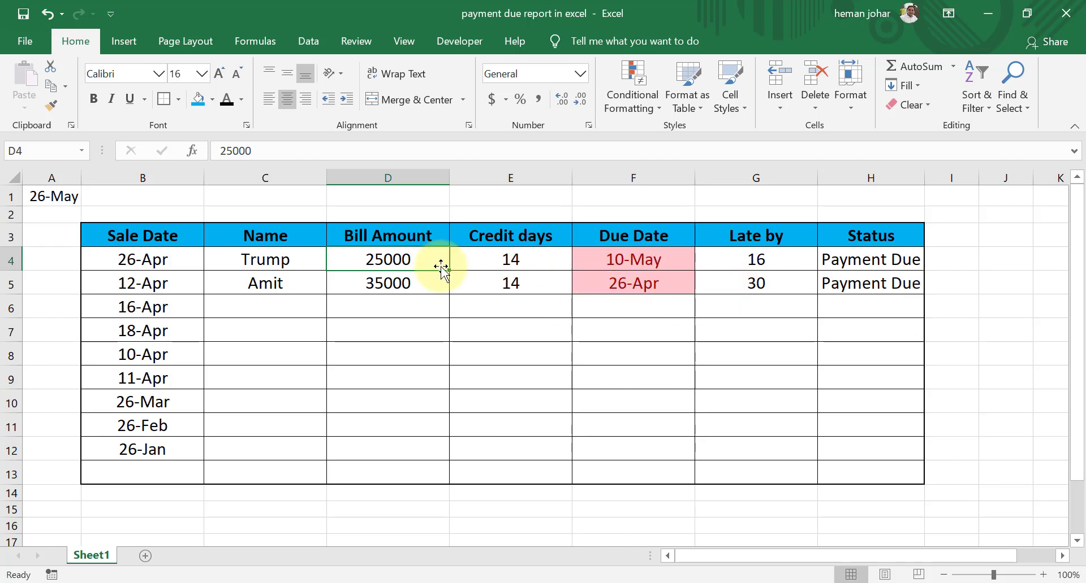
pyautogui.click(523, 253)
pyautogui.write('3')
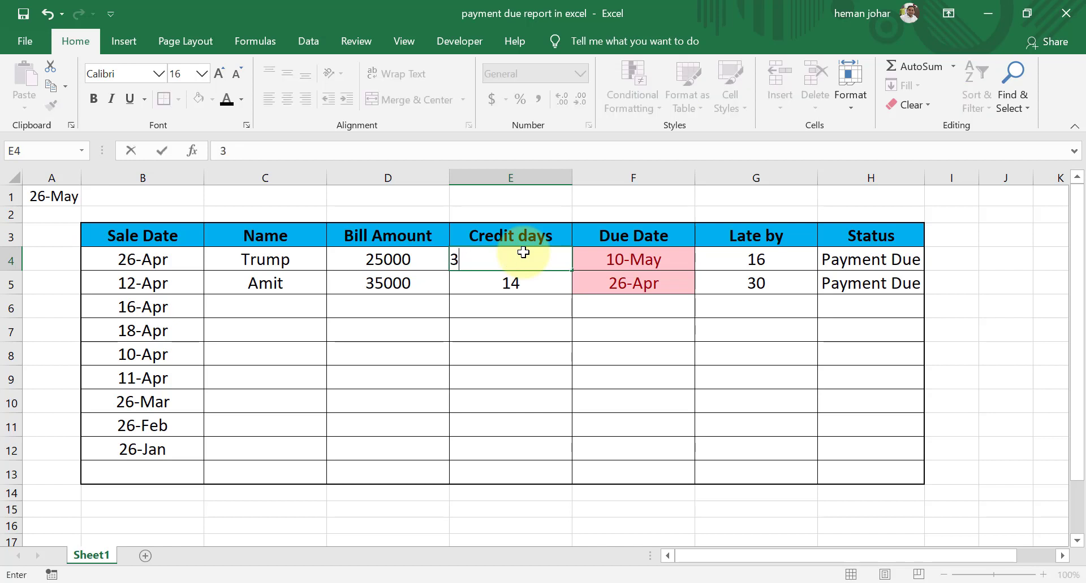
pyautogui.write('5')
pyautogui.press('Return')
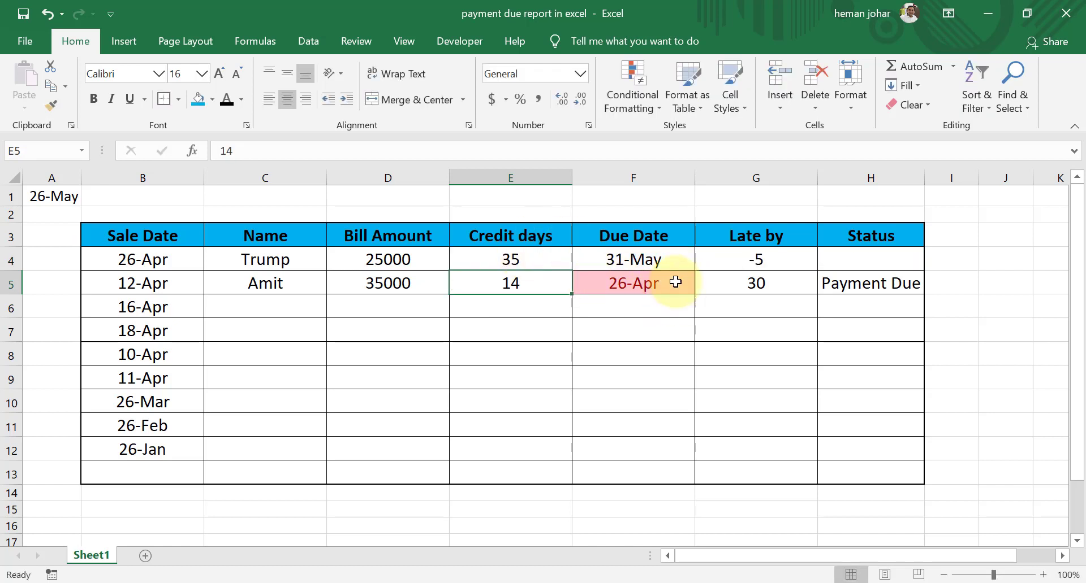
pyautogui.click(675, 280)
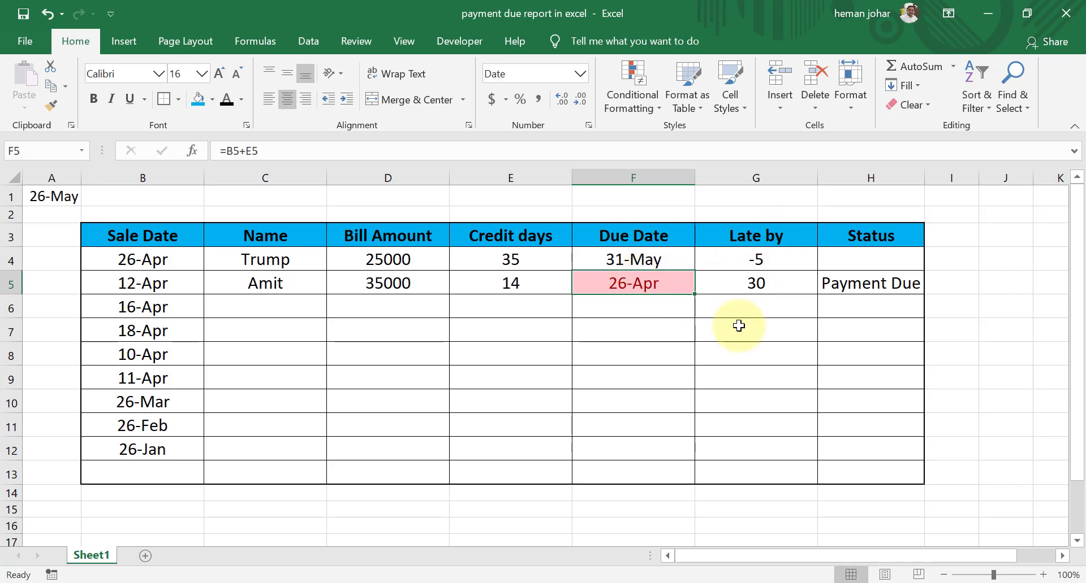
pyautogui.click(258, 284)
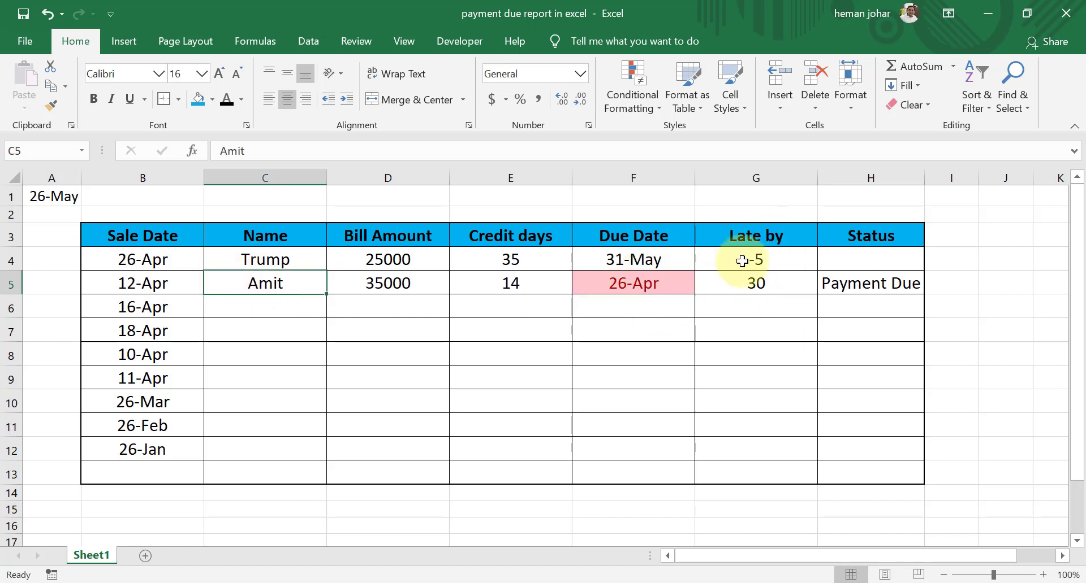